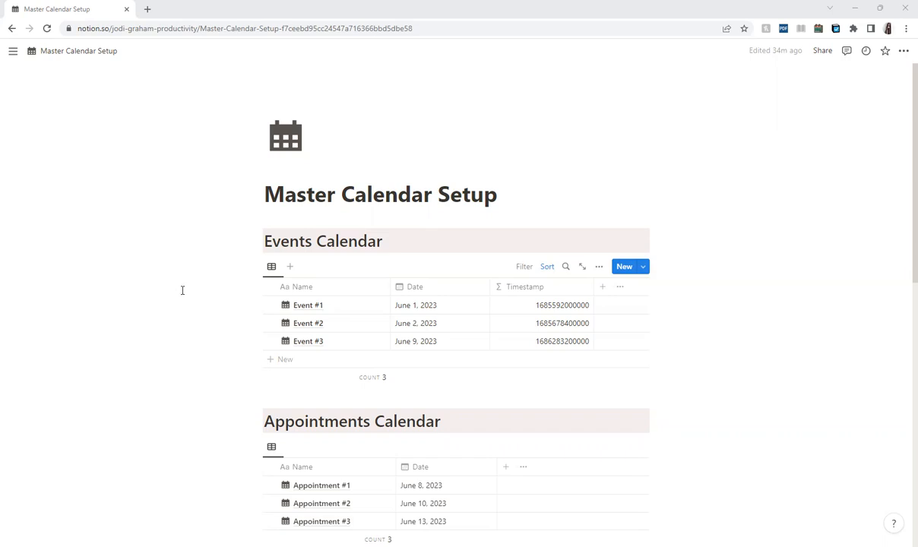
# Examine the Events, Appointments and Deadlines calendars and the properties of the Combined Calendar table.
pyautogui.scroll(-3, 182, 290)
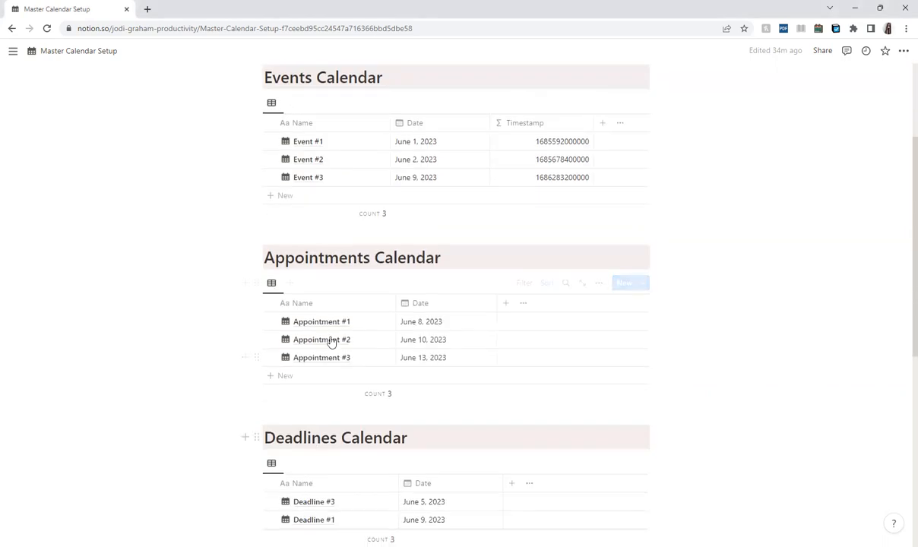
pyautogui.scroll(1, 295, 190)
pyautogui.scroll(-1, 282, 342)
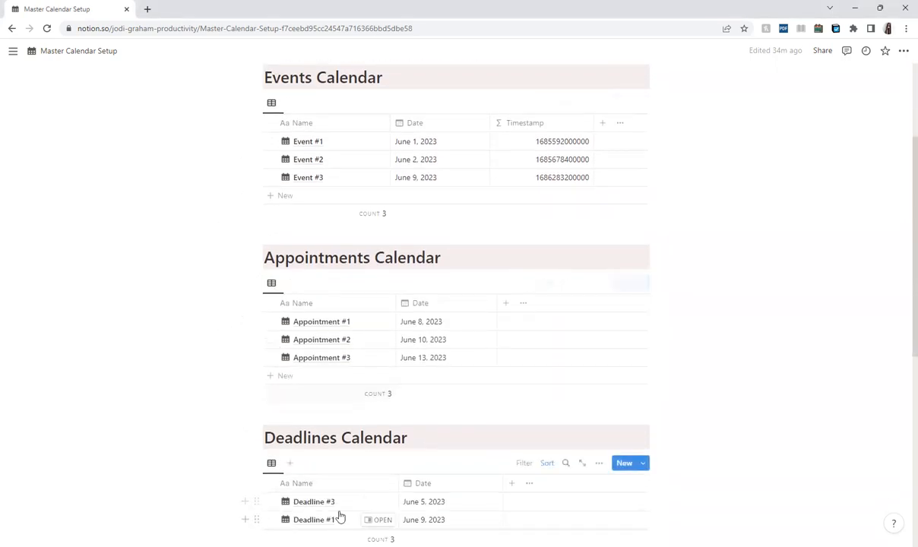
pyautogui.scroll(1, 324, 283)
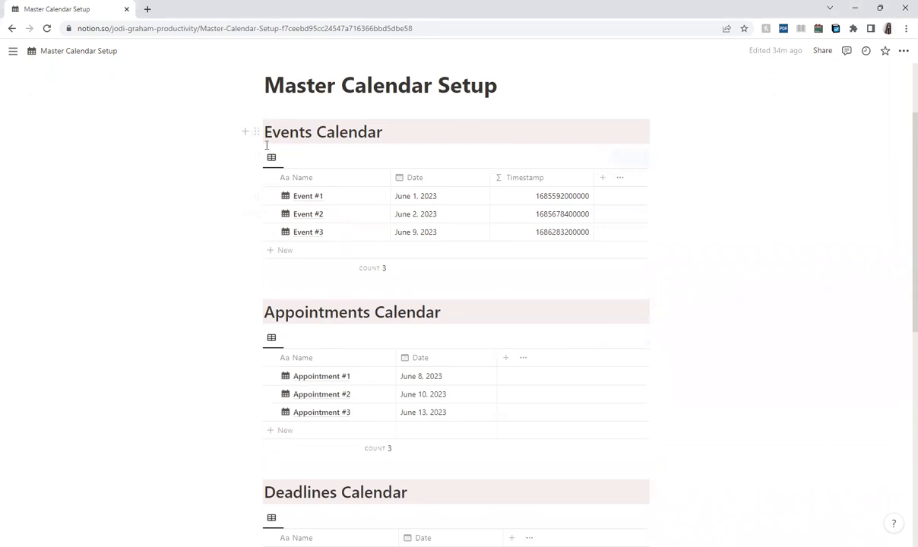
pyautogui.scroll(-2, 293, 344)
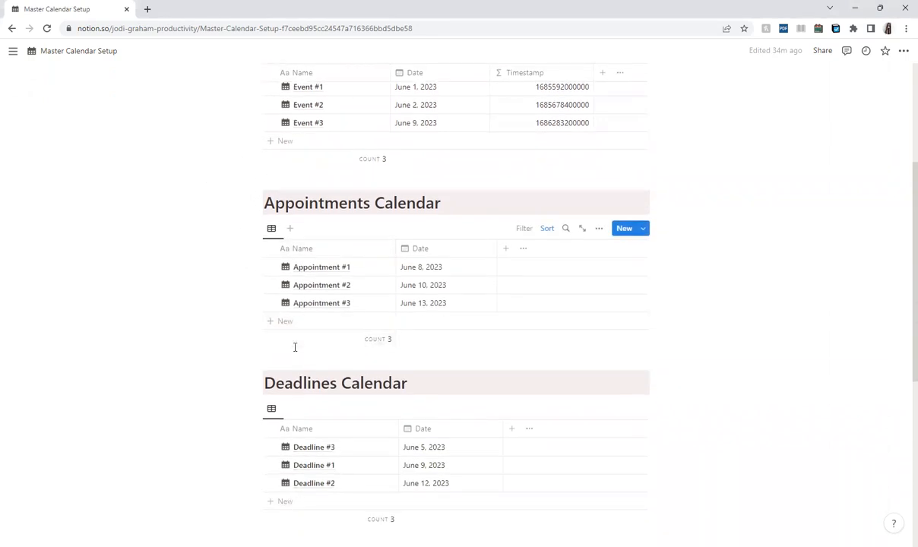
pyautogui.scroll(-3, 262, 371)
pyautogui.scroll(-2, 236, 359)
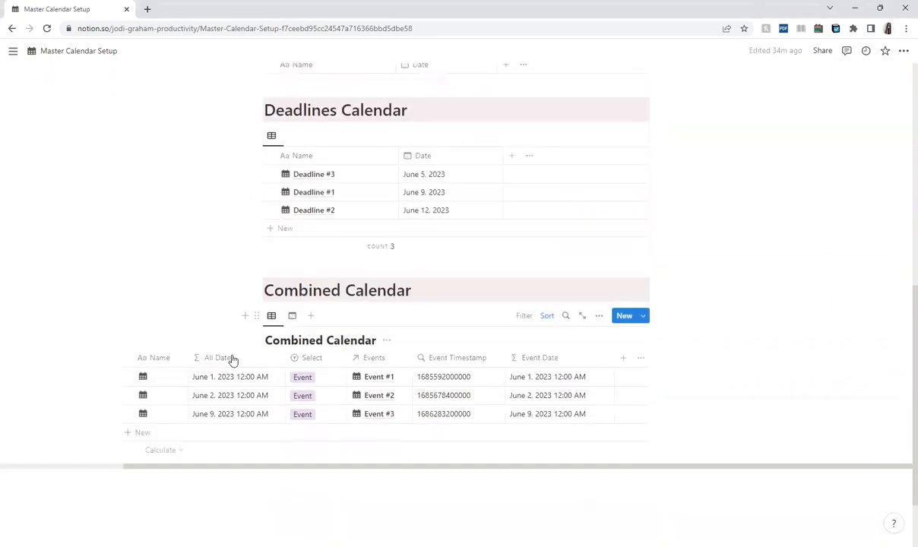
pyautogui.moveTo(232, 465); pyautogui.dragTo(108, 471)
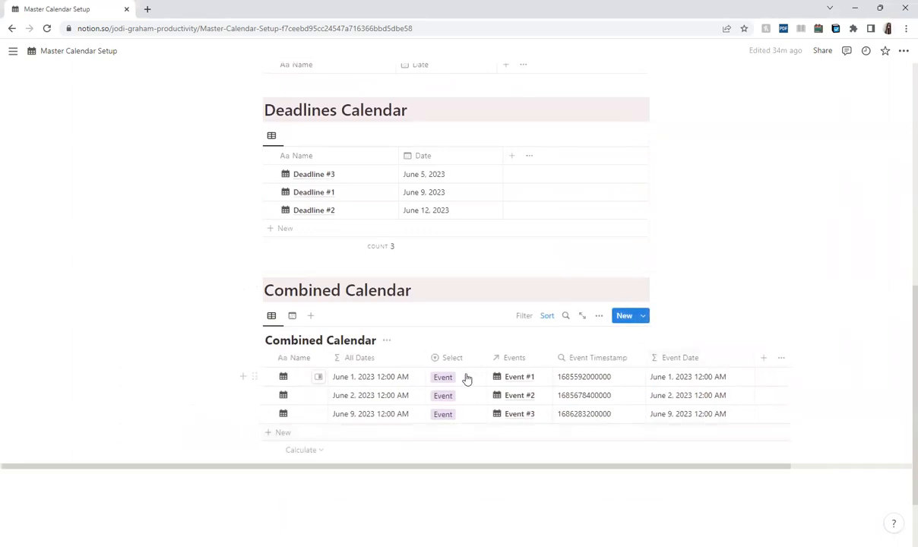
pyautogui.scroll(8, 361, 353)
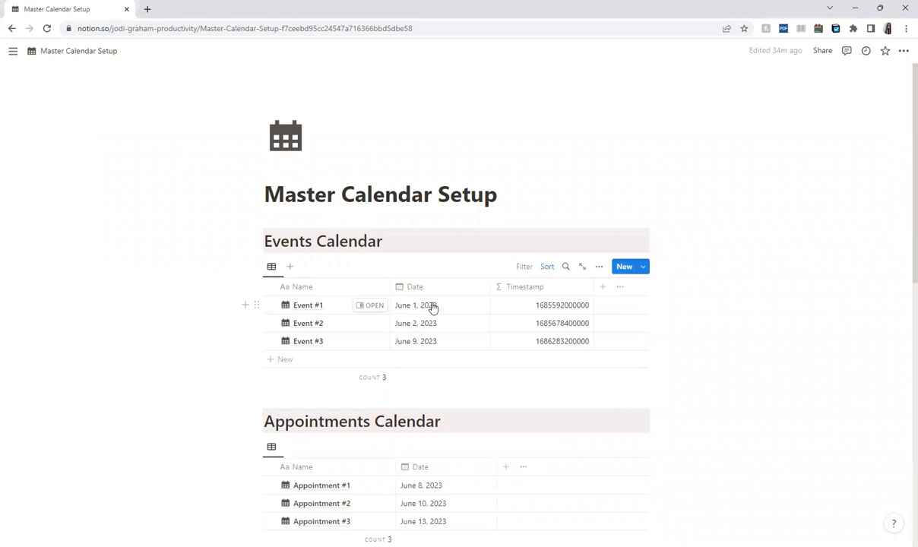
pyautogui.scroll(-7, 411, 296)
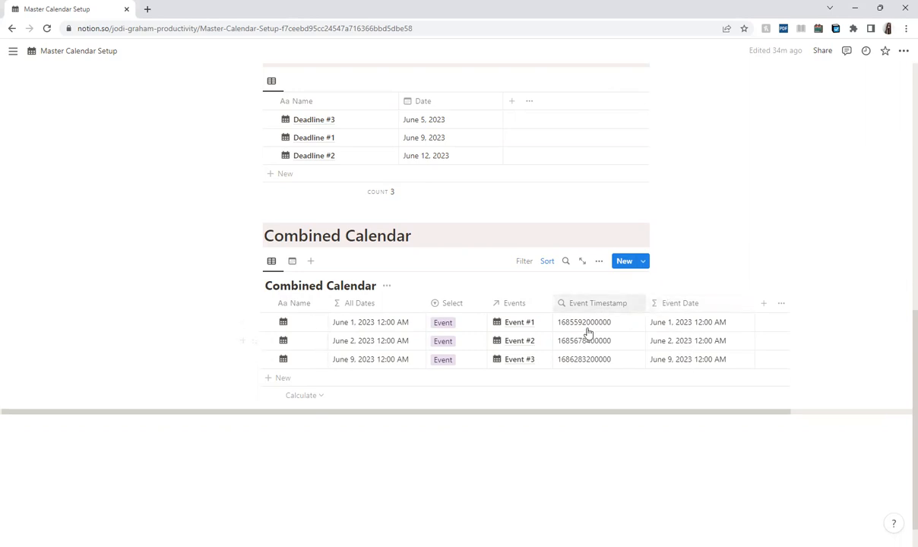
# Copy the formula timestamp(prop("Date")) from the Timestamp property of the Events Calendar.
pyautogui.scroll(1, 603, 348)
pyautogui.scroll(3, 603, 348)
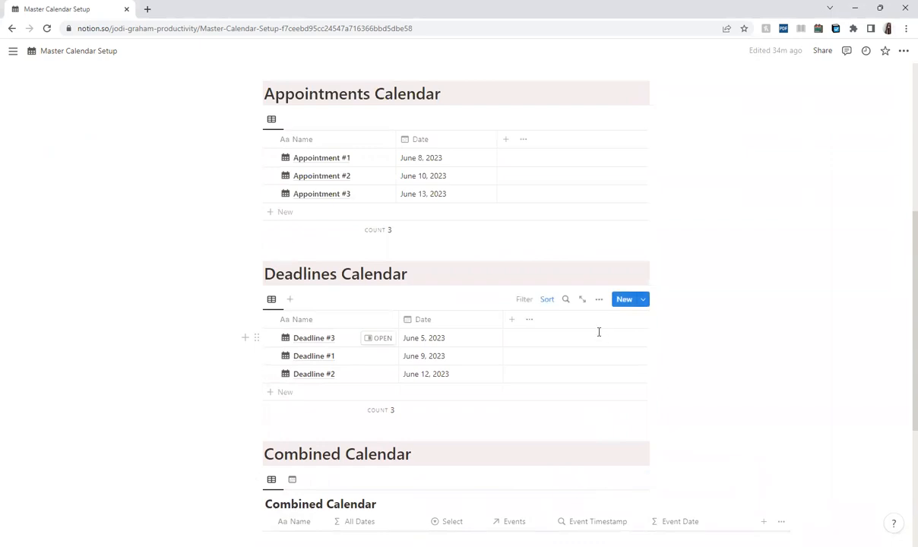
pyautogui.scroll(2, 598, 332)
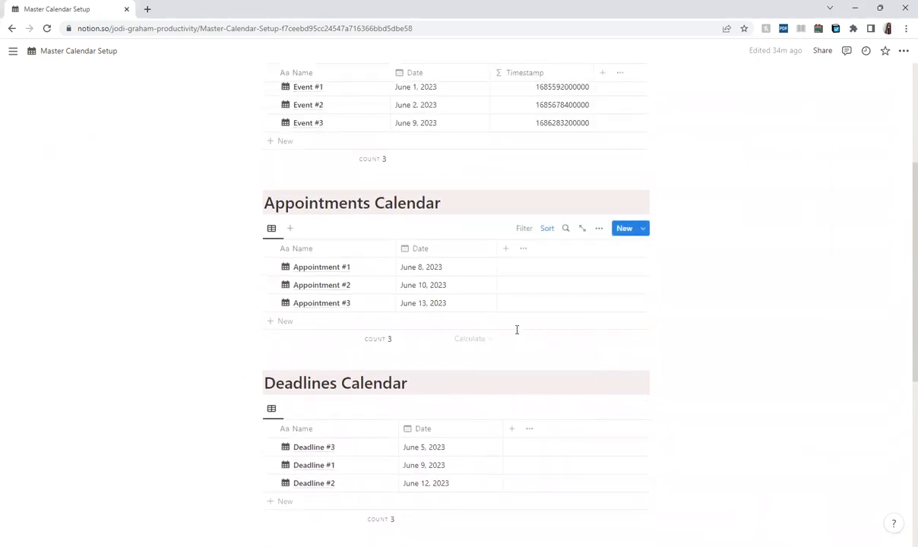
pyautogui.scroll(2, 514, 321)
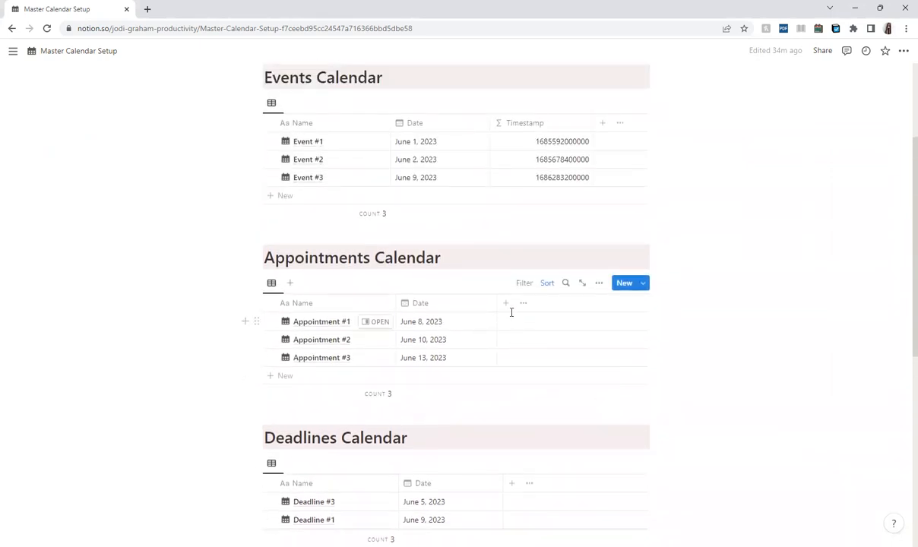
pyautogui.click(532, 149)
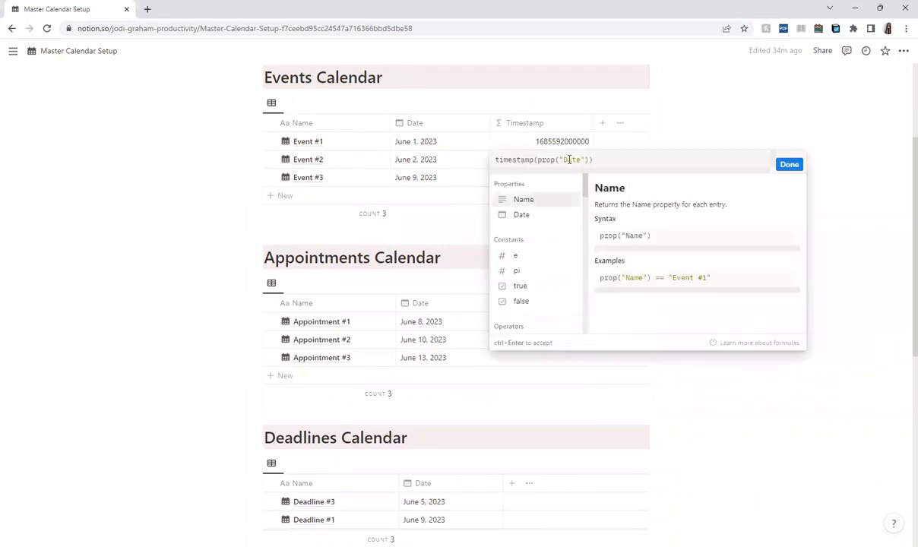
pyautogui.moveTo(593, 160); pyautogui.dragTo(479, 161)
pyautogui.hotkey('ctrl', 'c')
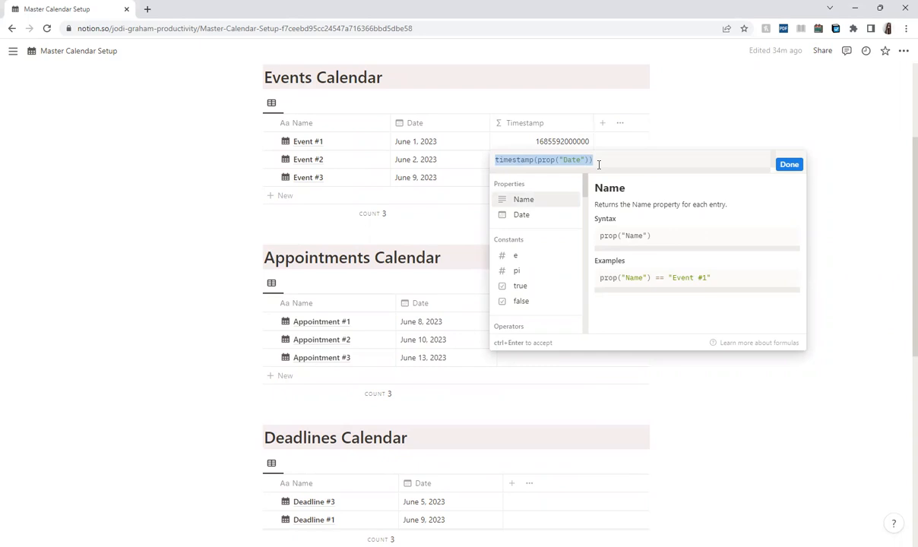
pyautogui.click(783, 165)
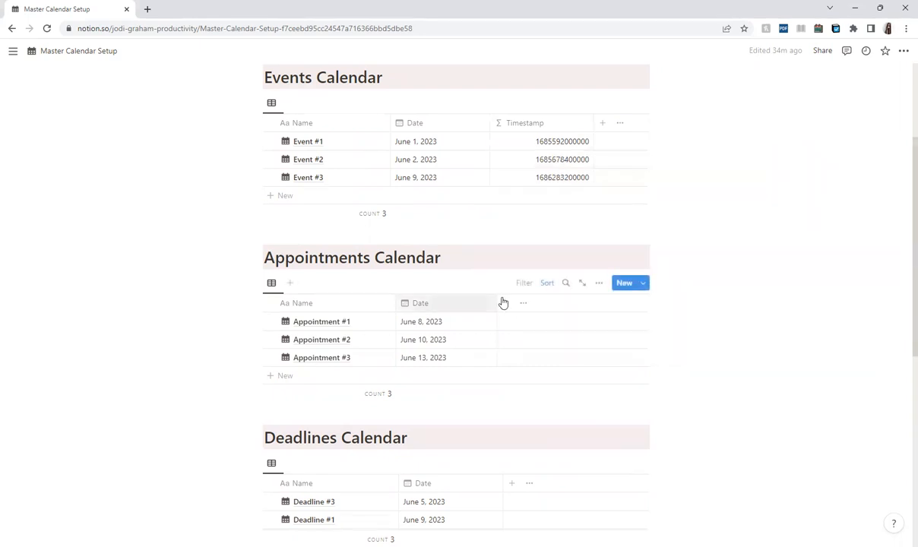
# Add a formula property named Timestamp to the Appointments Calendar.
pyautogui.click(505, 303)
pyautogui.scroll(-3, 530, 362)
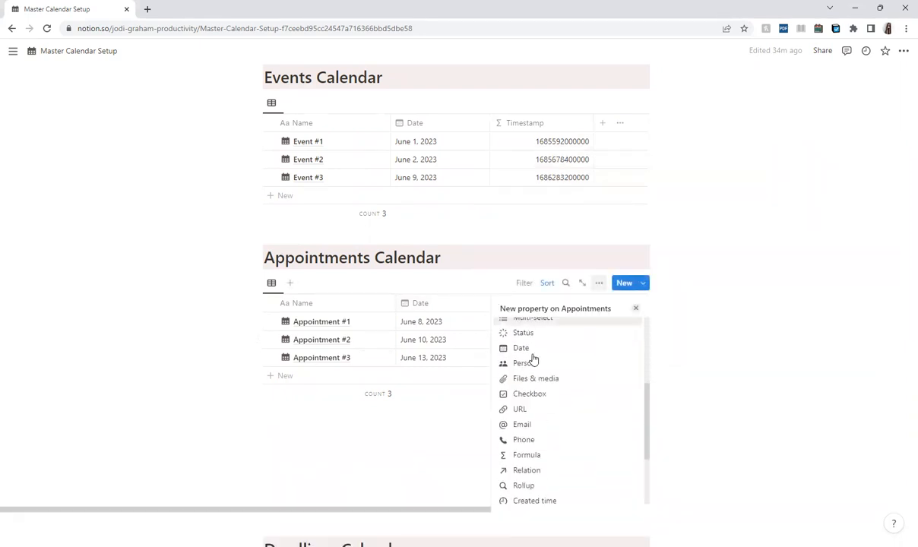
pyautogui.click(532, 455)
pyautogui.hotkey('ctrl', 'v')
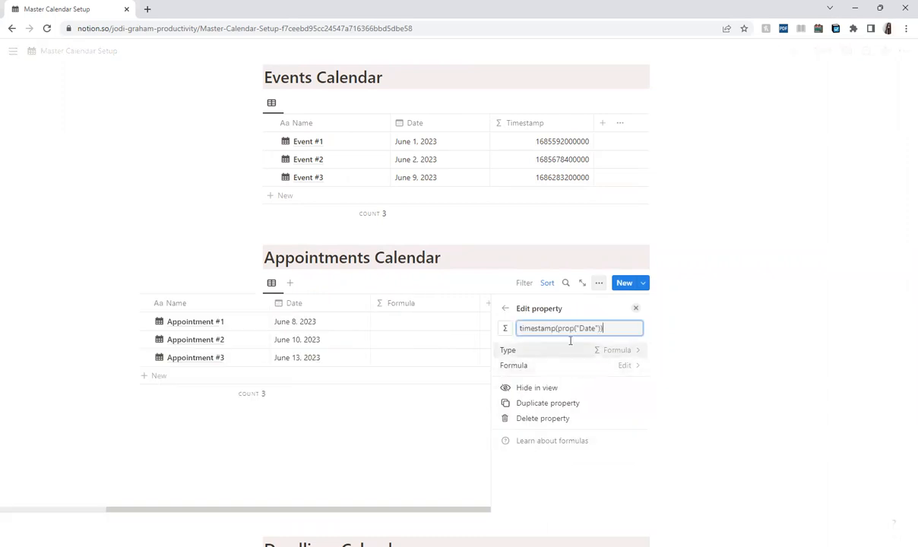
pyautogui.hotkey('ctrl', 'a')
pyautogui.write('Time')
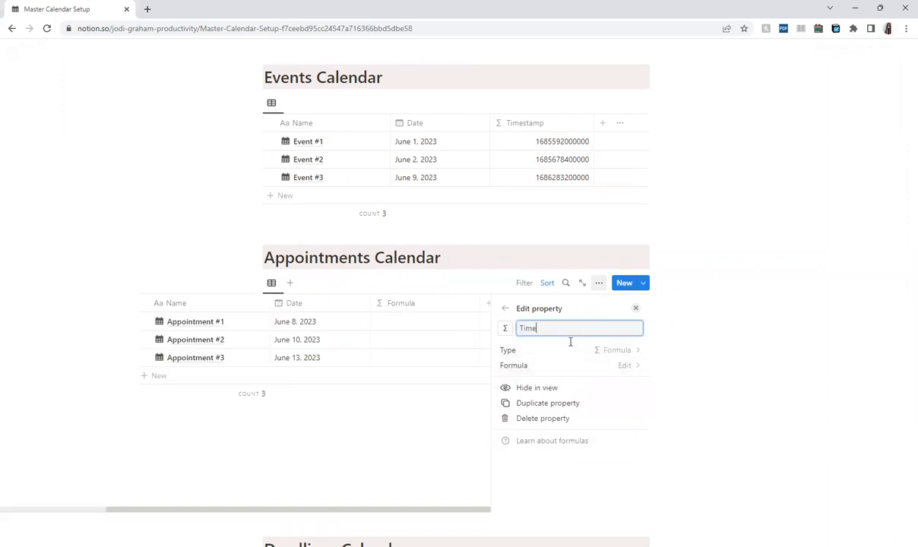
pyautogui.write('stamp')
# Set the Appointments Calendar's Timestamp formula to timestamp(prop("Date")) and check it in the first appointment's cell.
pyautogui.click(565, 368)
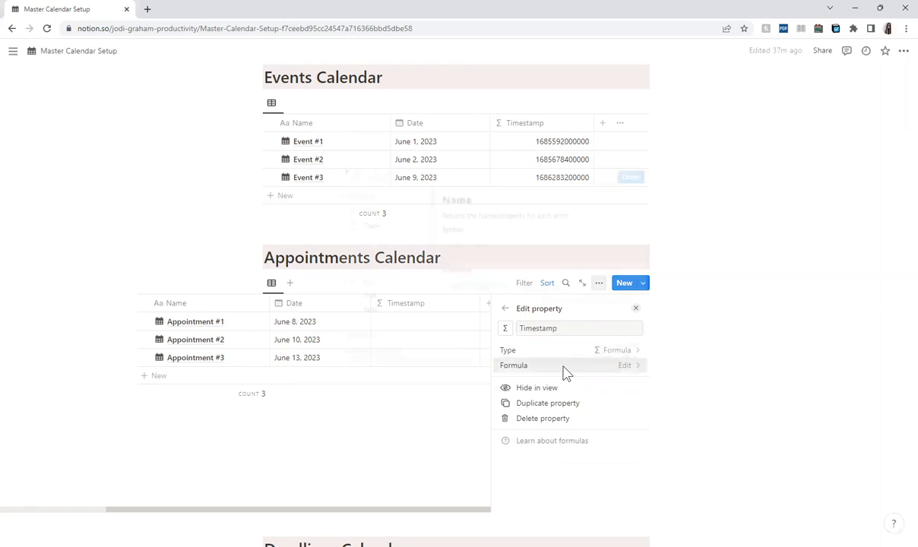
pyautogui.hotkey('ctrl', 'v')
pyautogui.click(630, 171)
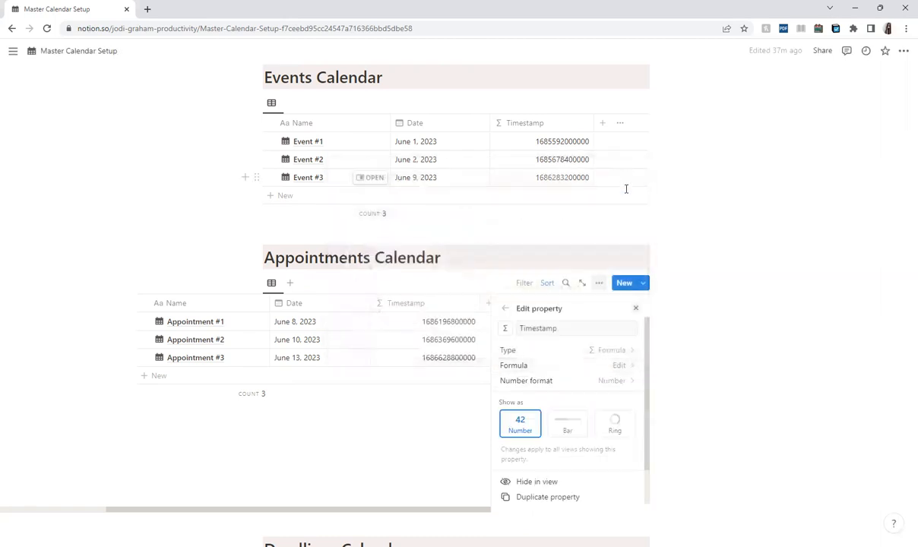
pyautogui.click(634, 311)
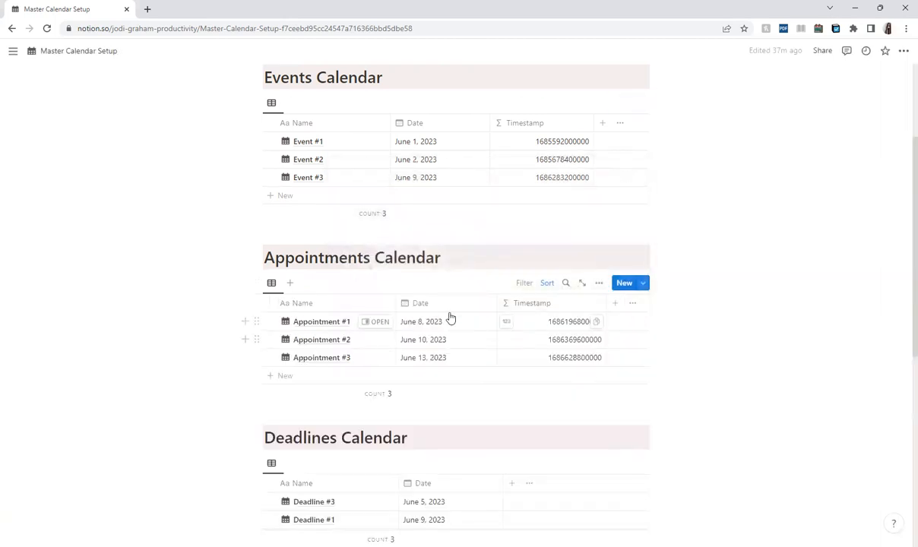
pyautogui.click(543, 324)
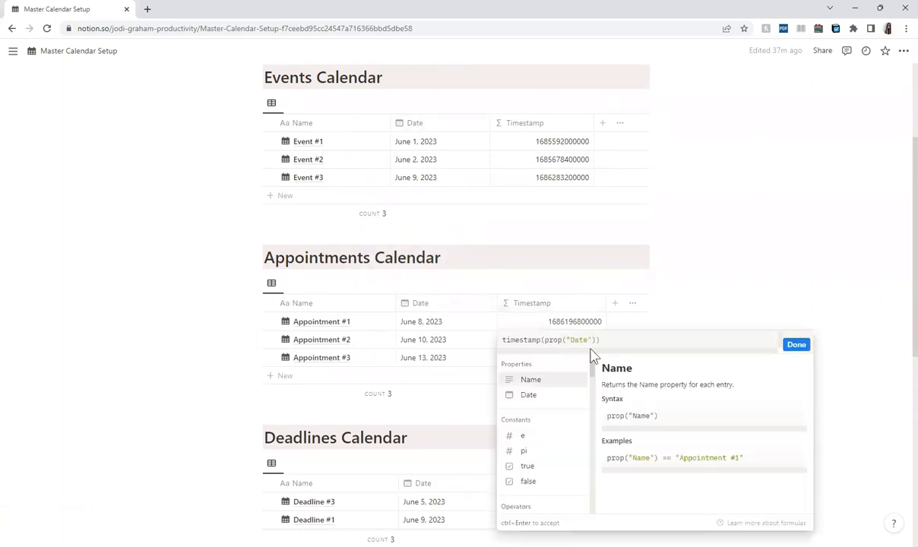
pyautogui.click(733, 286)
# Add a formula property named Timestamp to the Deadlines Calendar.
pyautogui.scroll(-2, 582, 388)
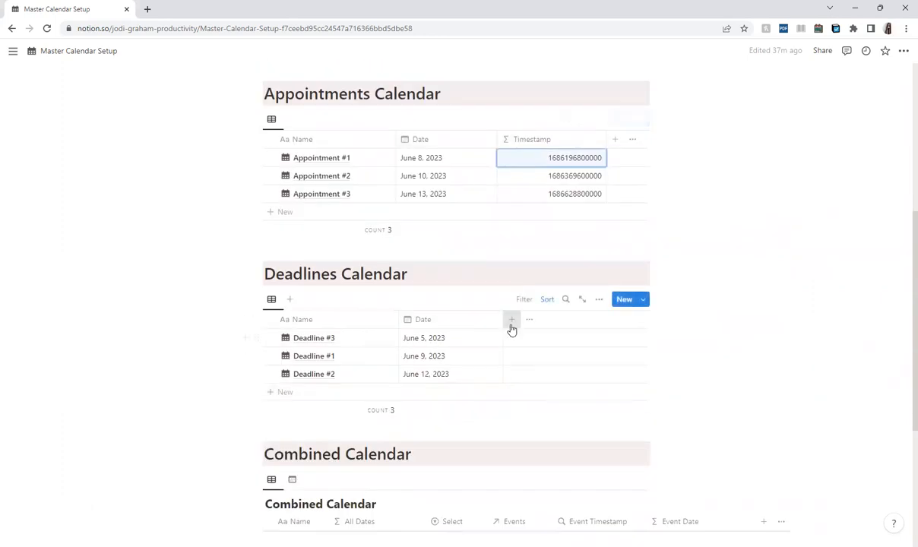
pyautogui.click(508, 321)
pyautogui.scroll(-3, 559, 361)
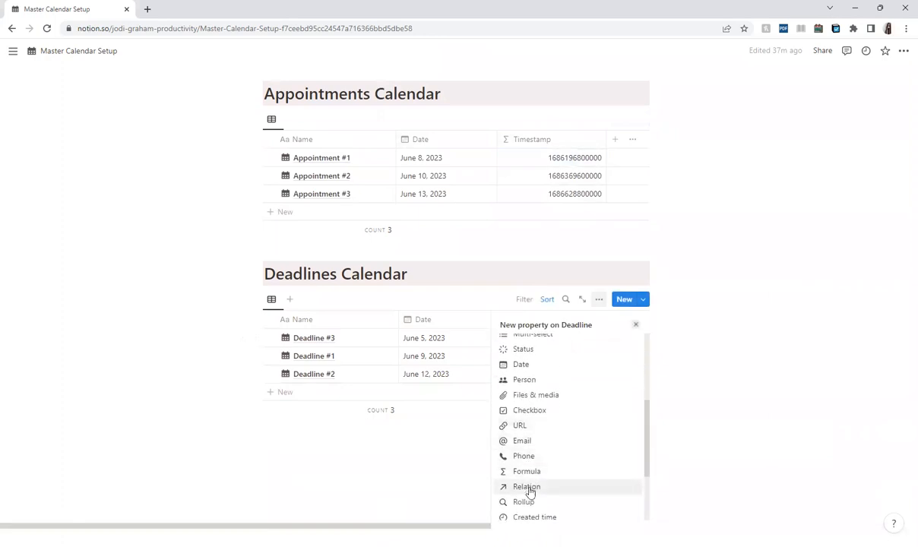
pyautogui.click(533, 473)
pyautogui.write('Tim')
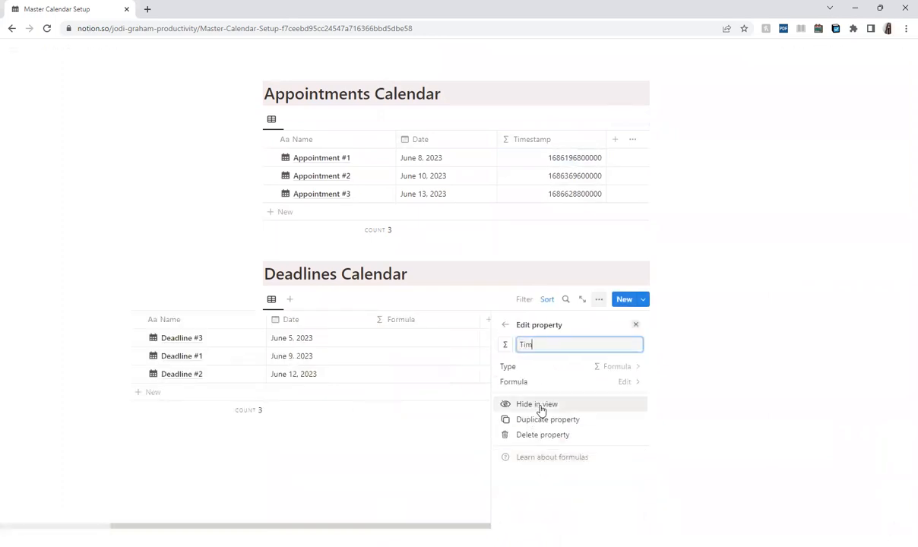
pyautogui.write('estamp')
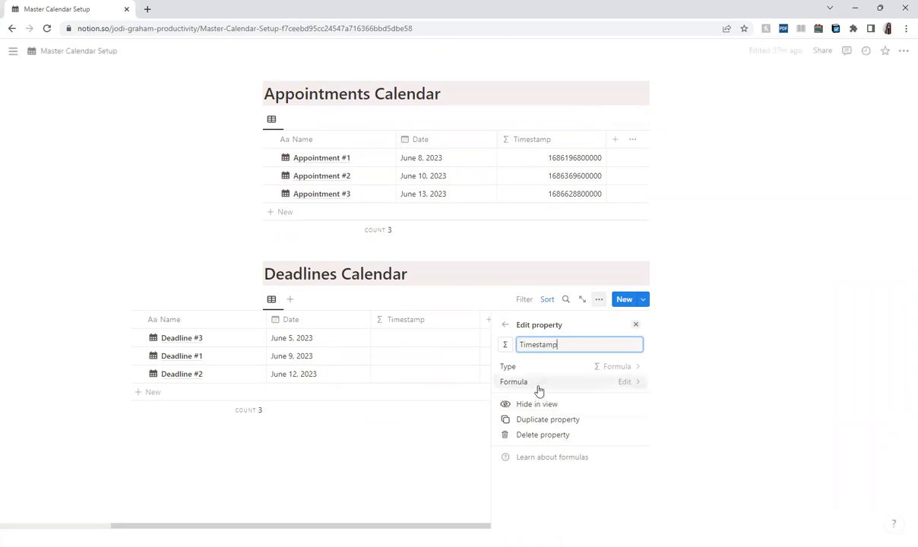
# Set the Deadlines Calendar's Timestamp formula to timestamp(prop("Date")) and finish editing the property.
pyautogui.click(538, 382)
pyautogui.hotkey('ctrl', 'v')
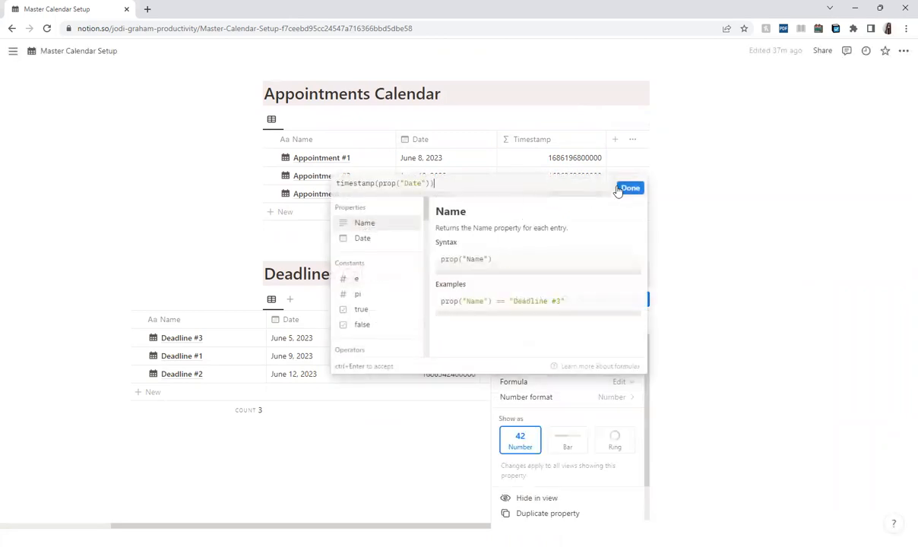
pyautogui.click(629, 188)
pyautogui.press('Escape')
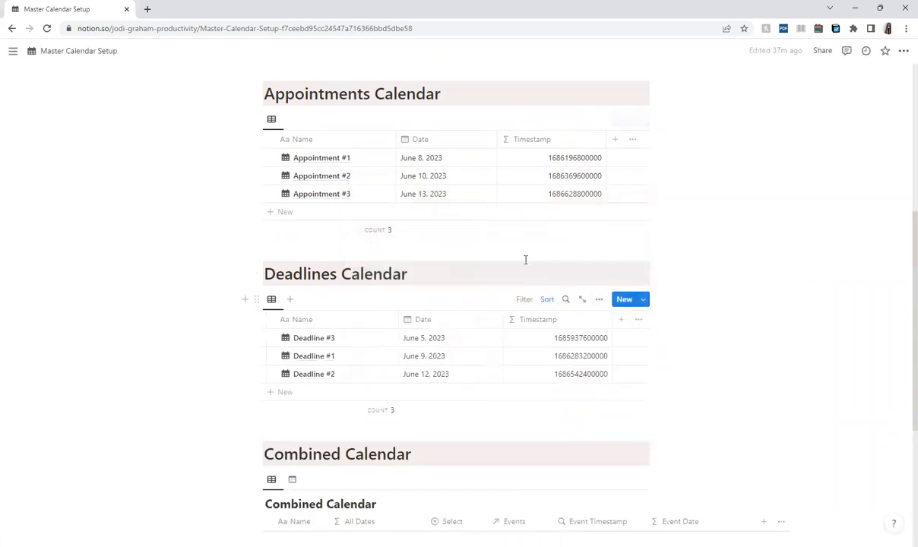
# Add an unnamed entry to the Combined Calendar table and set its Select value to Appointment.
pyautogui.scroll(1, 395, 174)
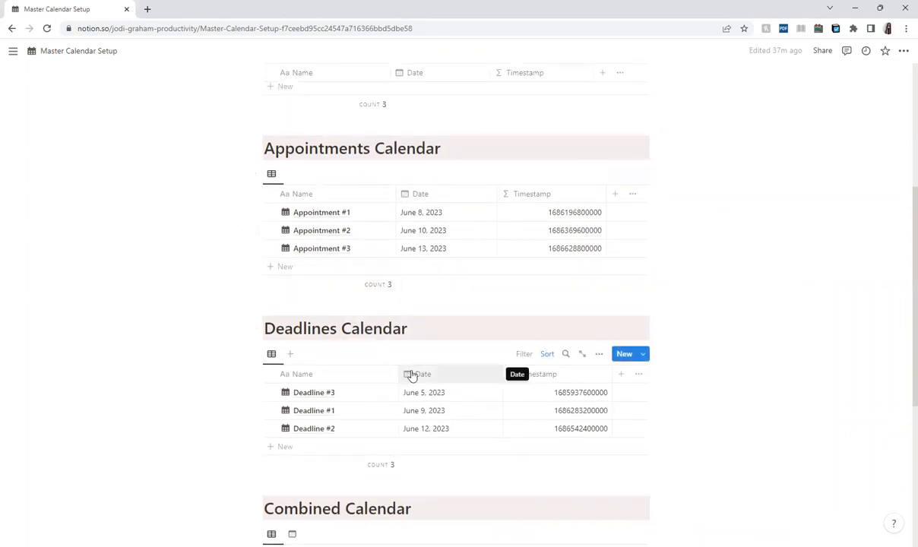
pyautogui.scroll(-1, 410, 376)
pyautogui.scroll(-2, 414, 367)
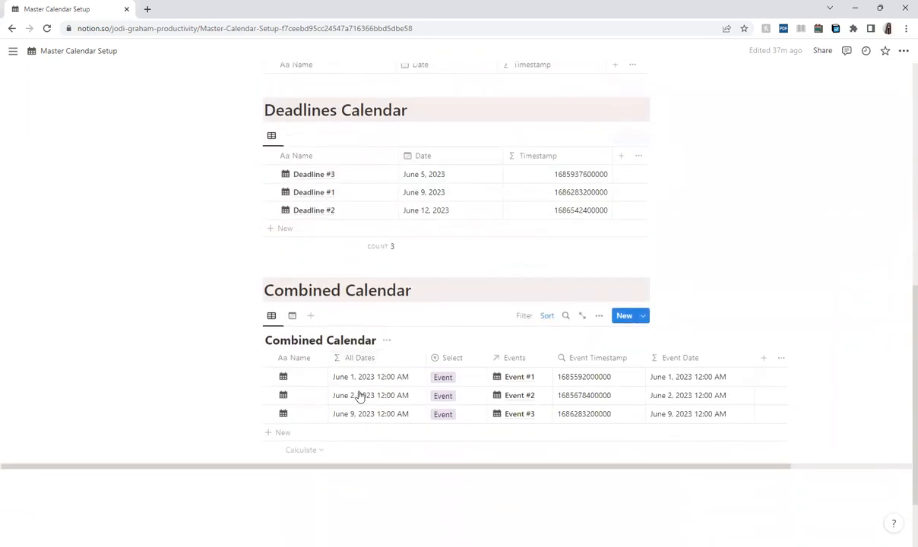
pyautogui.click(284, 432)
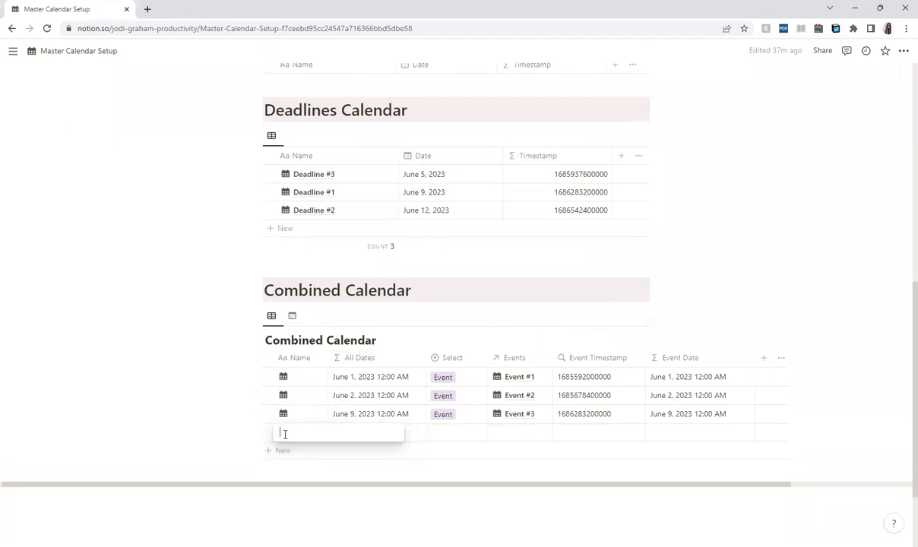
pyautogui.click(371, 435)
pyautogui.click(455, 438)
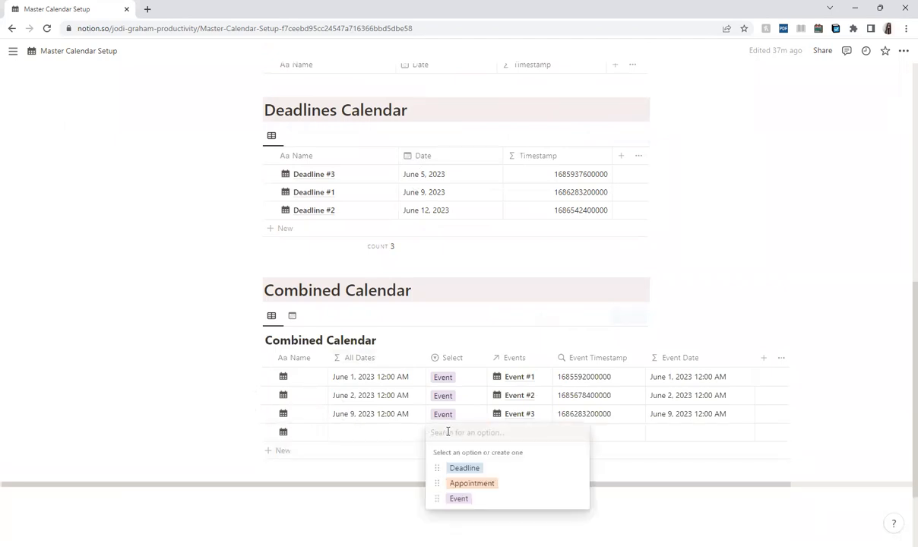
pyautogui.click(466, 485)
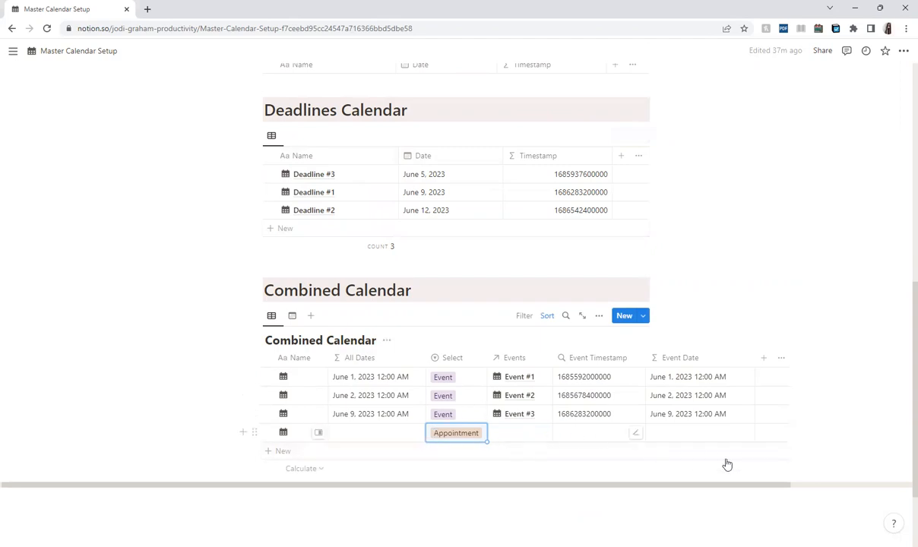
# Add a relation property to the Combined Calendar that links to the Appointments database.
pyautogui.click(763, 357)
pyautogui.scroll(-3, 559, 368)
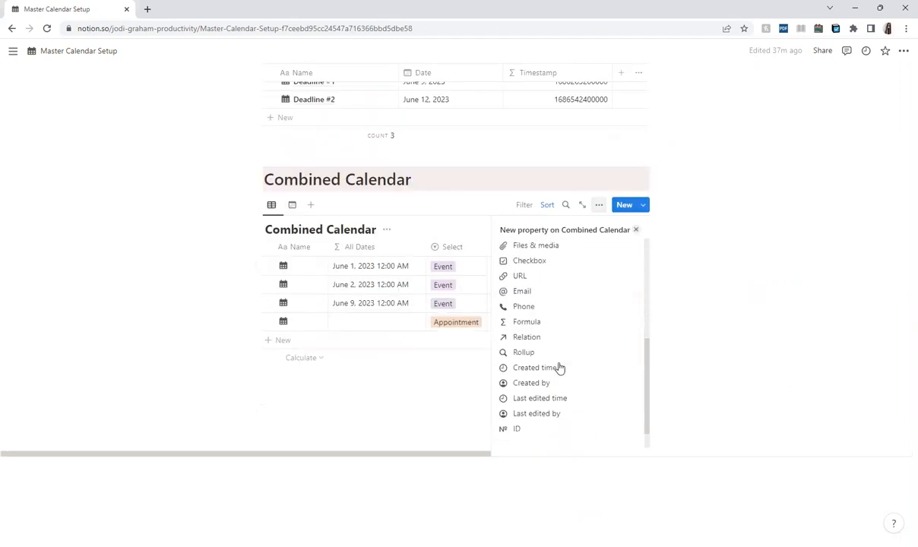
pyautogui.click(525, 337)
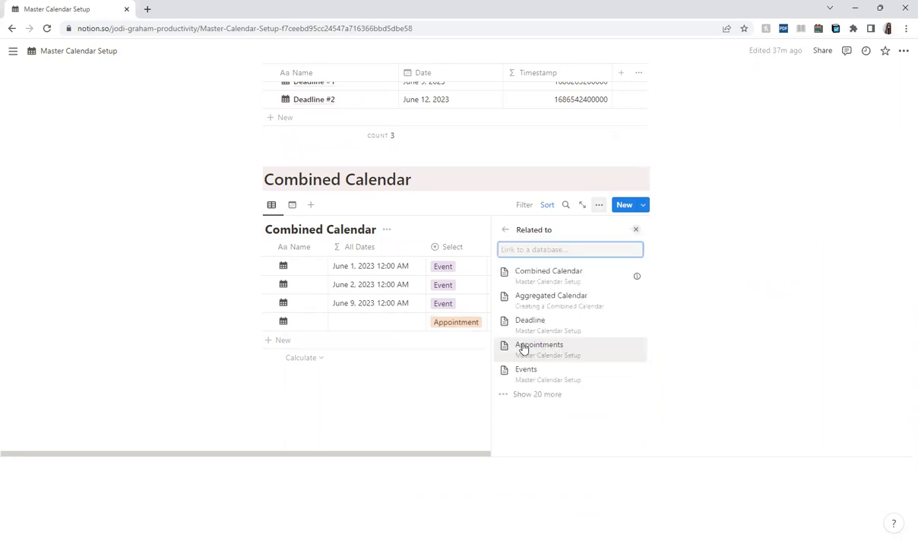
pyautogui.click(522, 348)
pyautogui.click(533, 322)
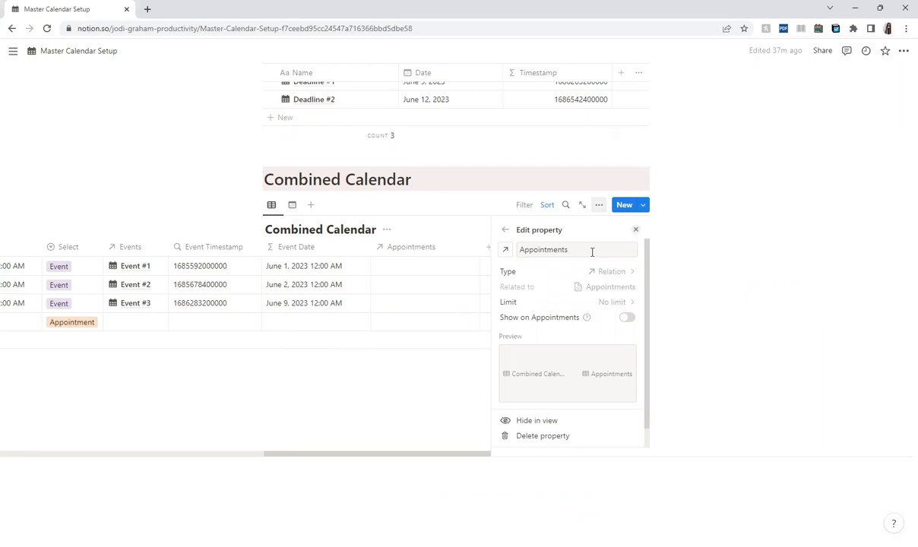
# Finish editing the Appointments relation and link Appointment #1 to the Appointment entry in the Combined Calendar.
pyautogui.click(635, 229)
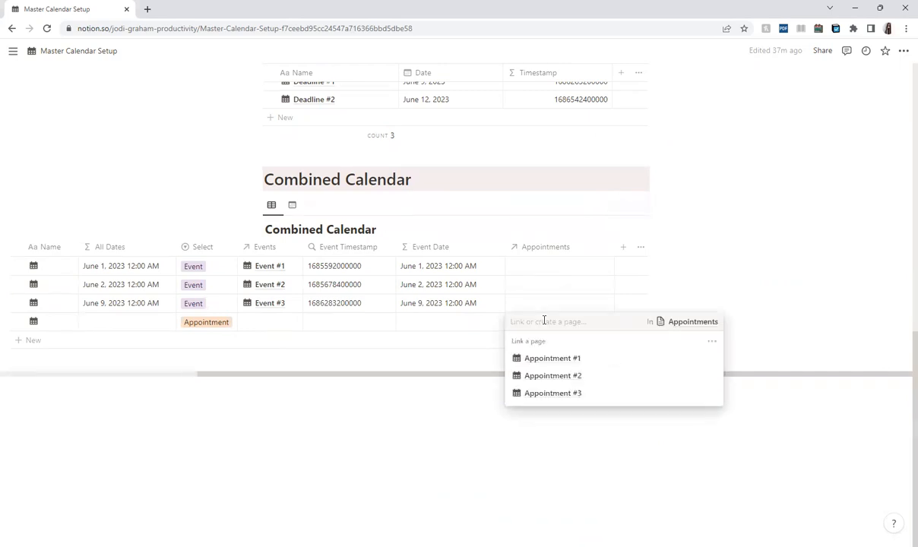
pyautogui.click(546, 360)
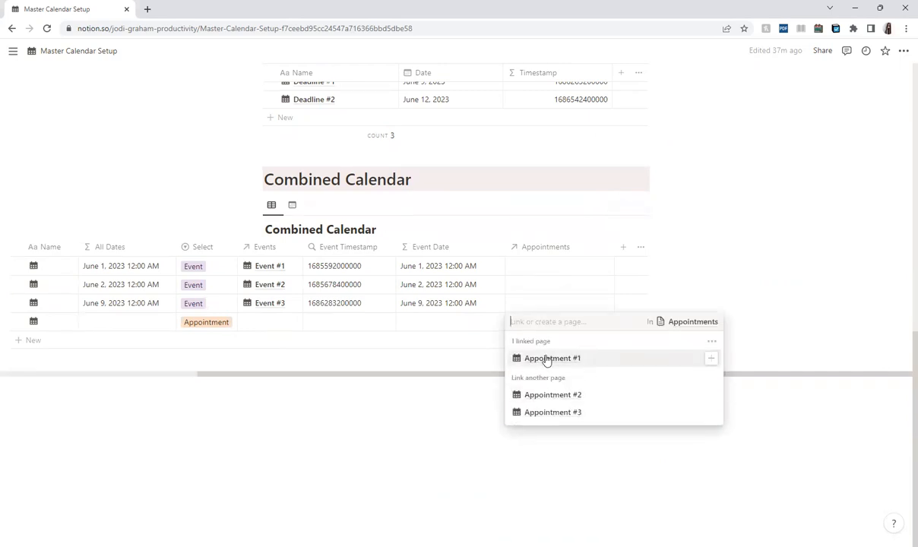
pyautogui.click(481, 370)
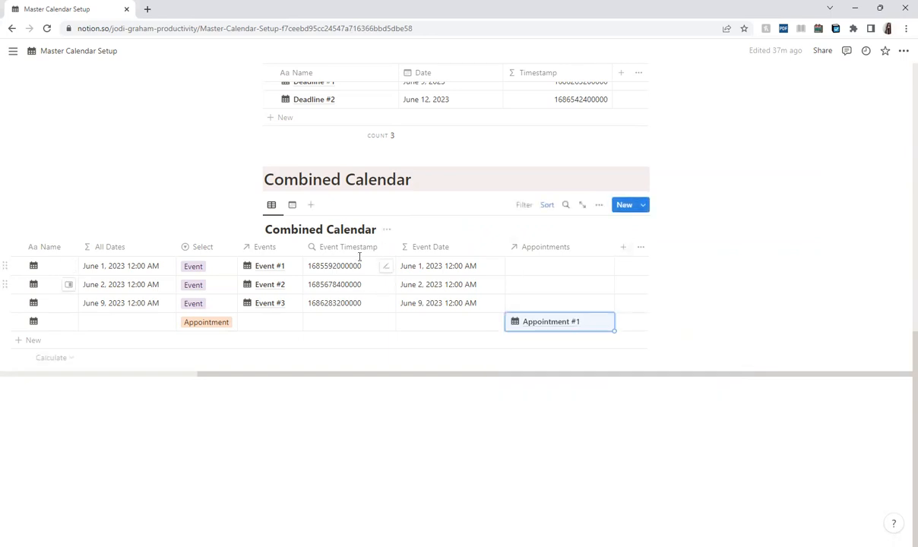
# Add a rollup property to the Combined Calendar that pulls the Timestamp property through the Appointments relation.
pyautogui.click(623, 247)
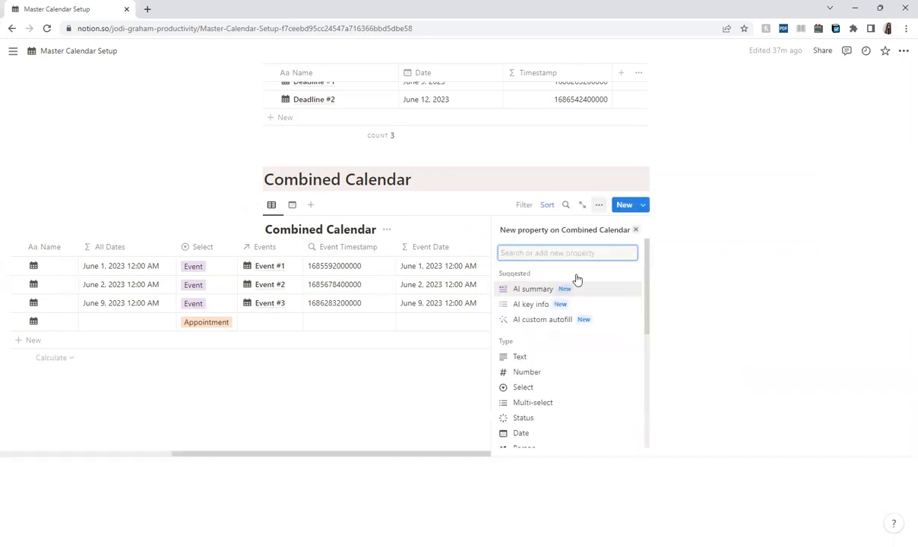
pyautogui.scroll(-3, 539, 327)
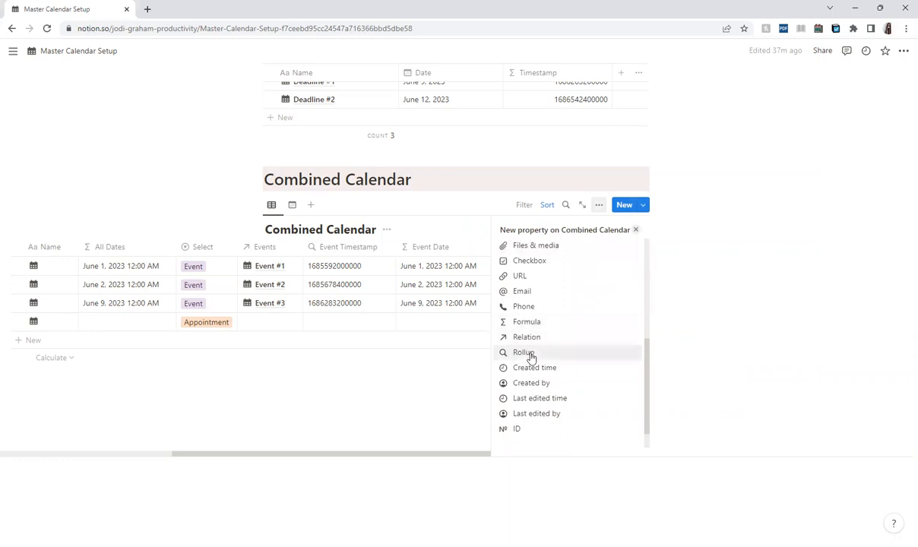
pyautogui.click(524, 353)
pyautogui.click(527, 287)
pyautogui.click(532, 329)
pyautogui.click(535, 307)
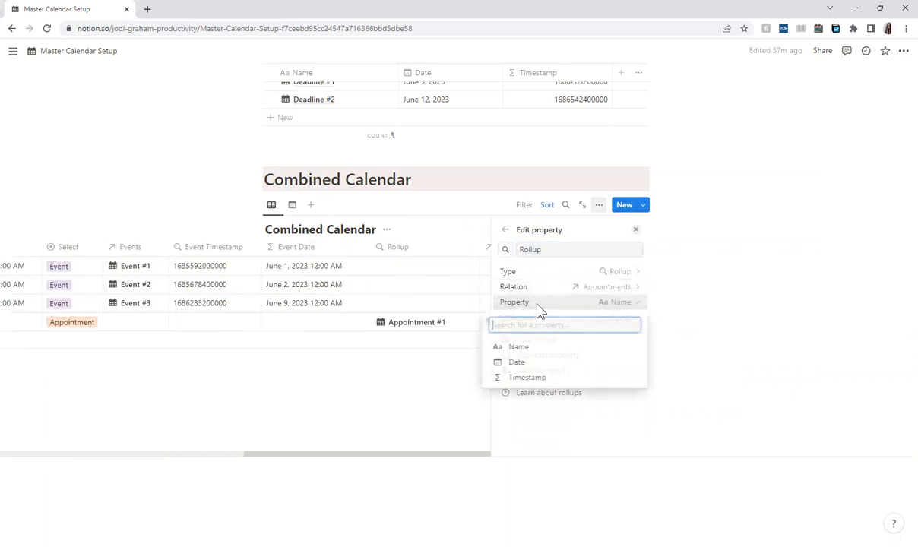
pyautogui.click(526, 377)
# Rename the new rollup as Appointment Timestamp and move its column to just after Appointments.
pyautogui.doubleClick(548, 250)
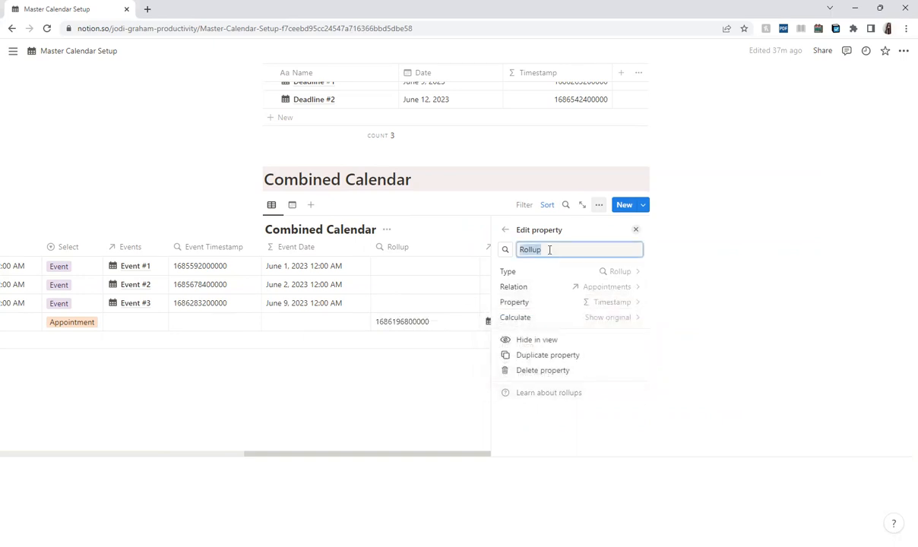
pyautogui.write('Appointment Timestamp')
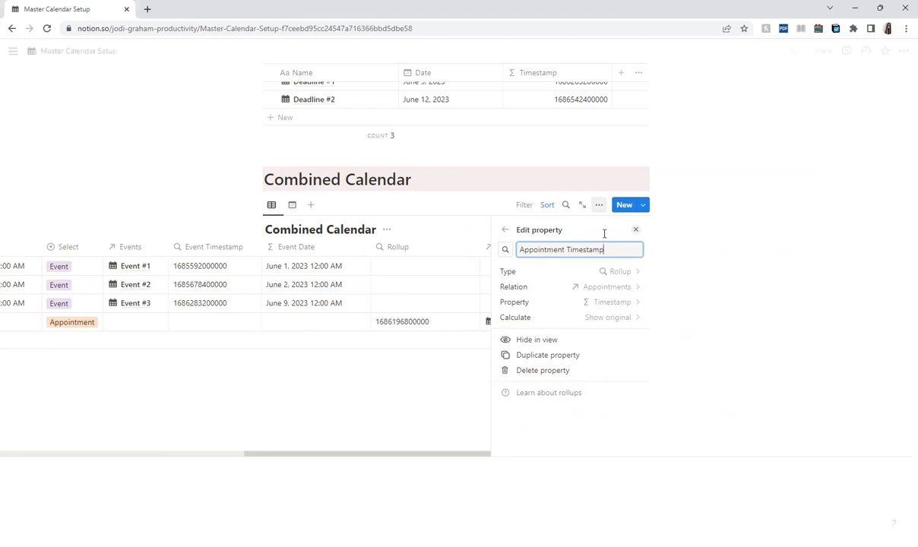
pyautogui.click(636, 229)
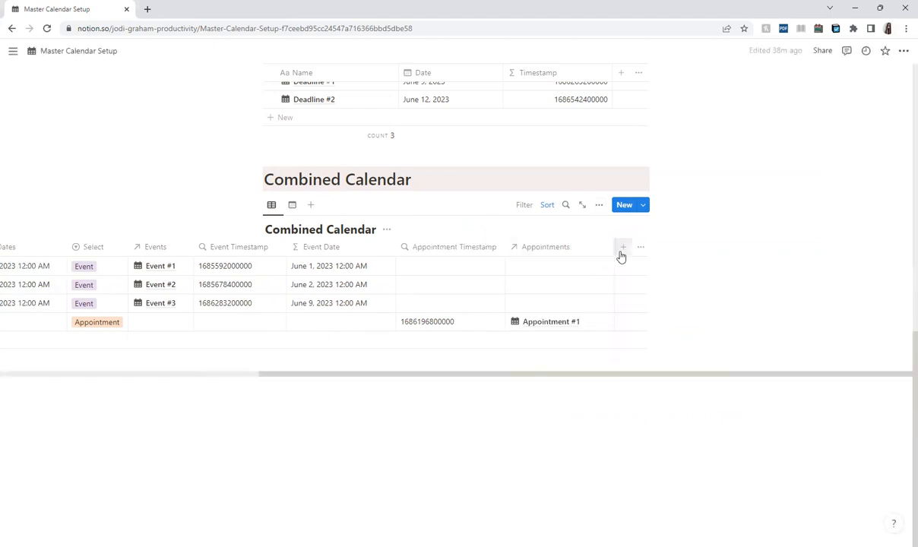
pyautogui.moveTo(401, 253); pyautogui.dragTo(589, 249)
# Copy the entire formula of the Event Date property without changing it.
pyautogui.click(332, 268)
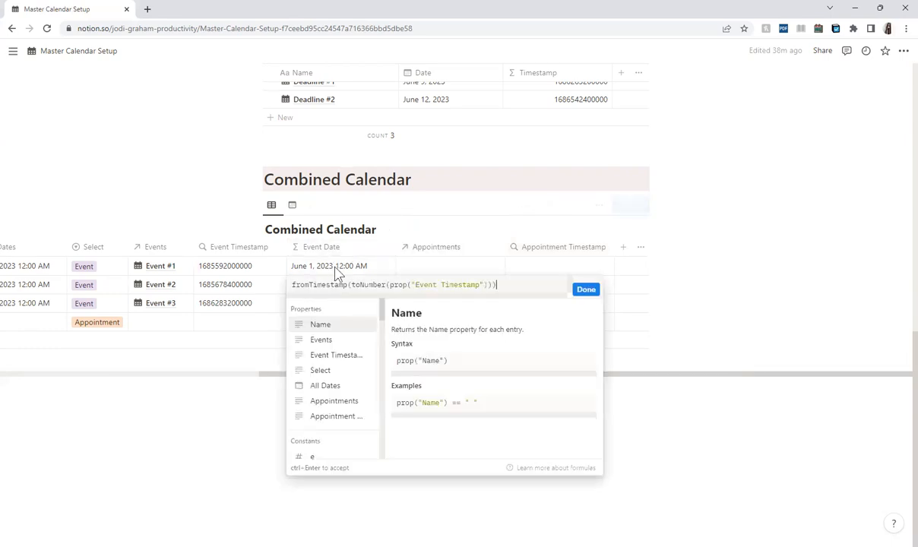
pyautogui.moveTo(509, 289); pyautogui.dragTo(287, 290)
pyautogui.hotkey('ctrl', 'c')
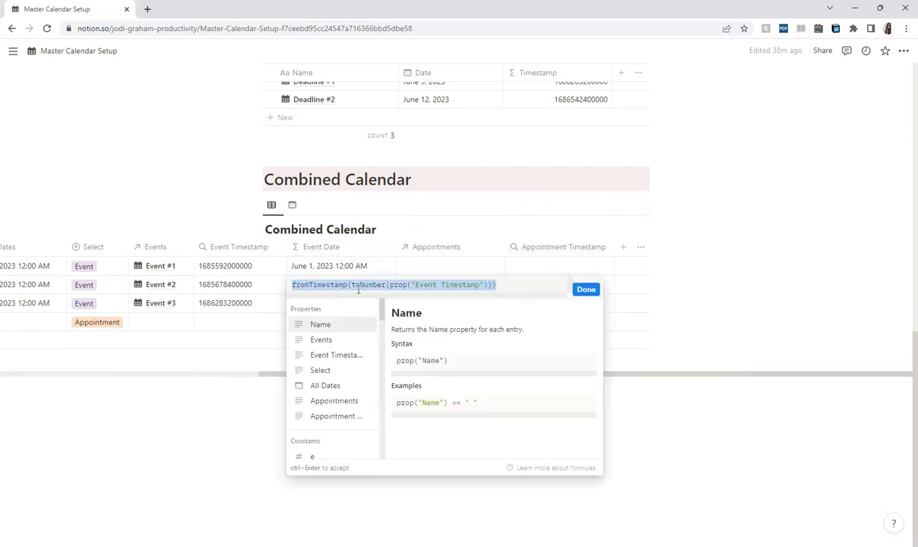
pyautogui.click(586, 288)
# Add a formula property named Appointment Date to the Combined Calendar.
pyautogui.click(623, 246)
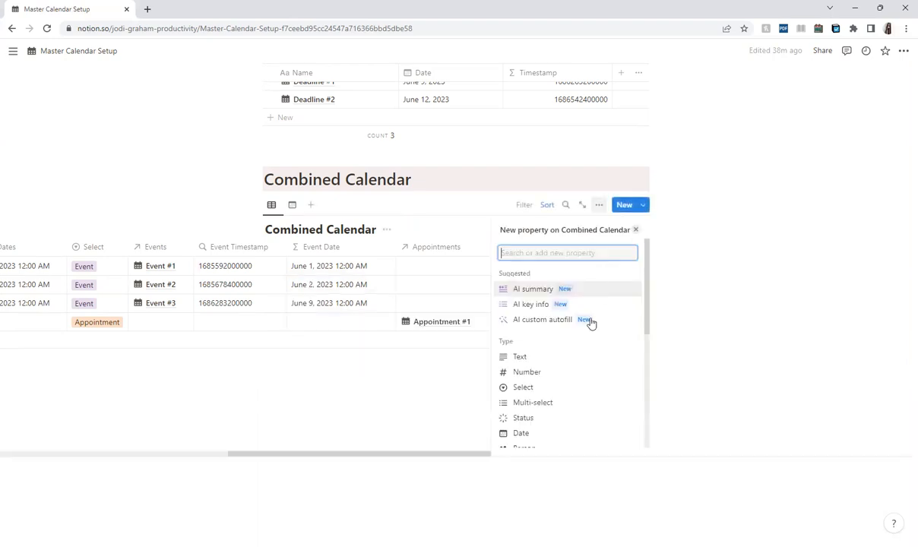
pyautogui.scroll(-5, 578, 335)
pyautogui.click(531, 375)
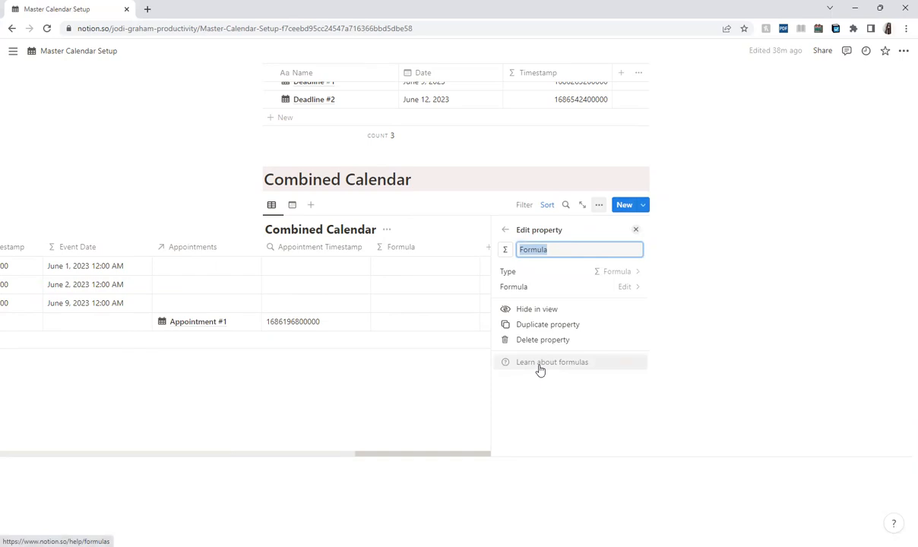
pyautogui.write('Appoin')
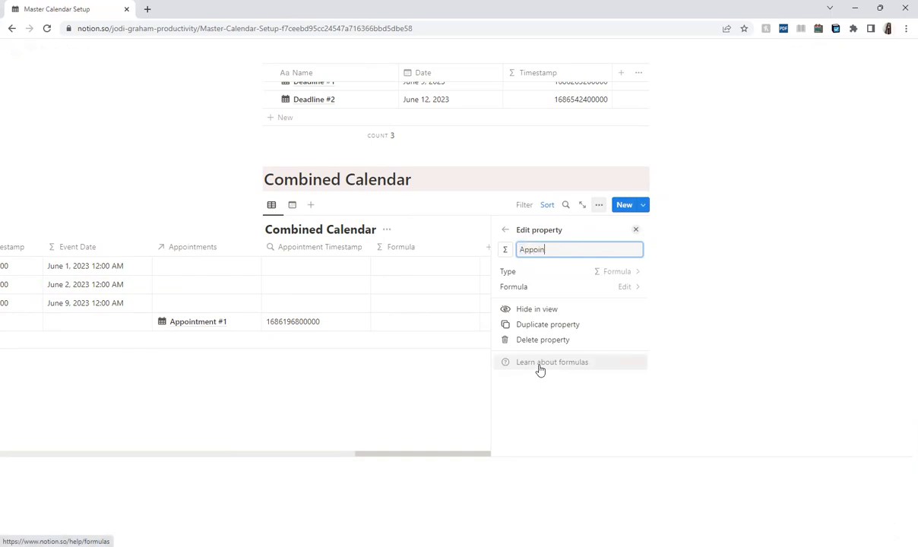
pyautogui.write('tment Date')
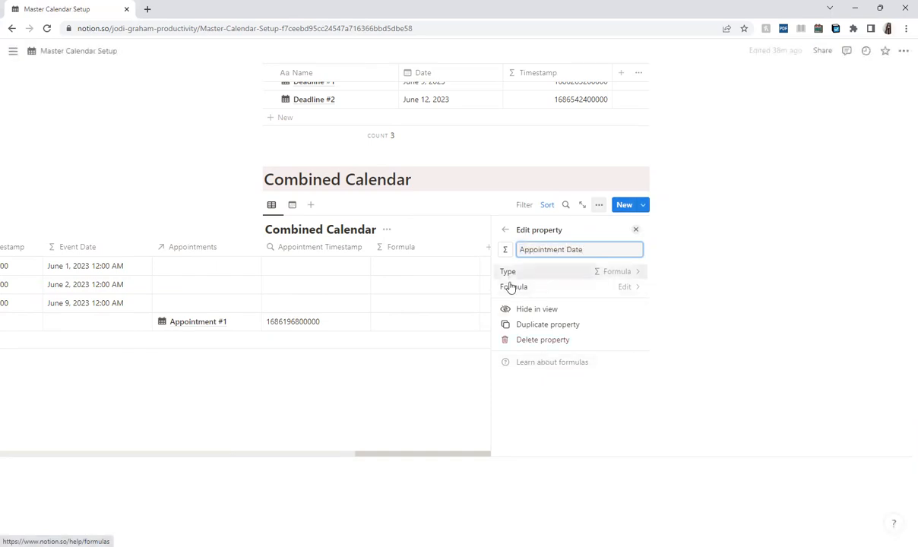
# Set the Appointment Date formula to fromTimestamp(toNumber(prop("Appointment Timestamp"))), reusing the copied formula, and finish editing the property.
pyautogui.click(511, 289)
pyautogui.hotkey('ctrl', 'v')
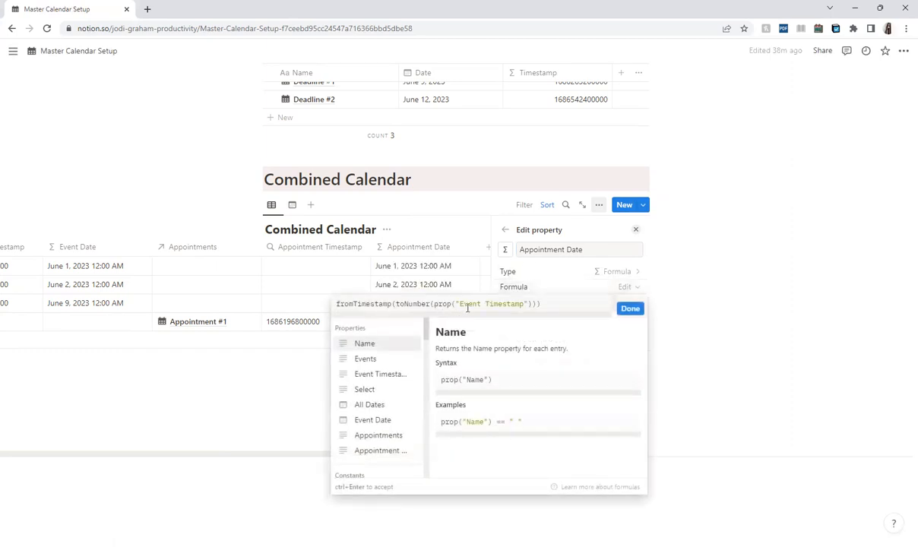
pyautogui.doubleClick(469, 304)
pyautogui.write('Appointment')
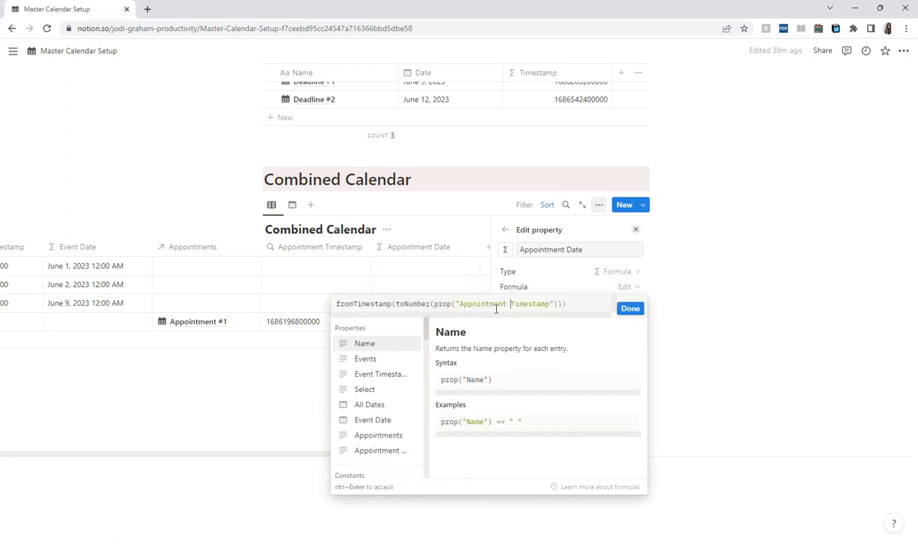
pyautogui.click(630, 308)
pyautogui.click(635, 230)
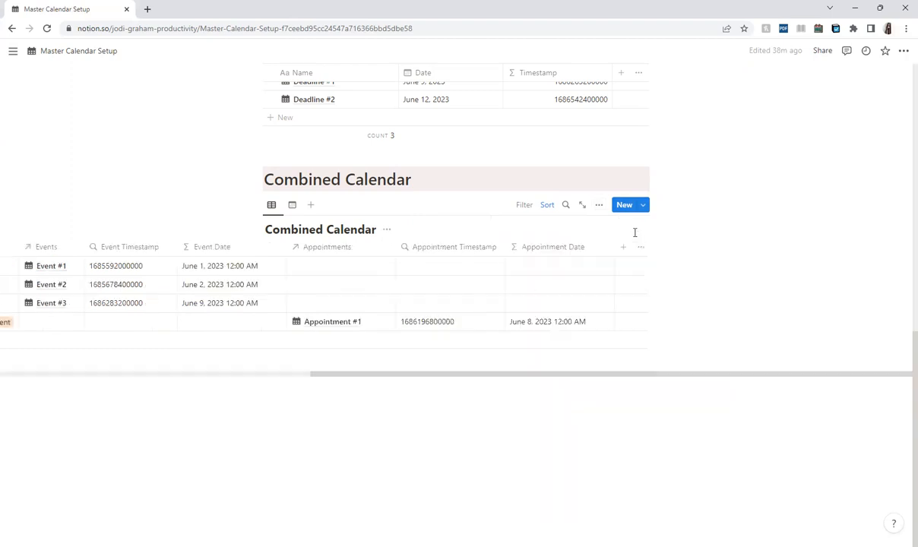
# Examine the source calendars, the Combined Calendar's columns and the conditions in its All Dates formula.
pyautogui.scroll(7, 530, 321)
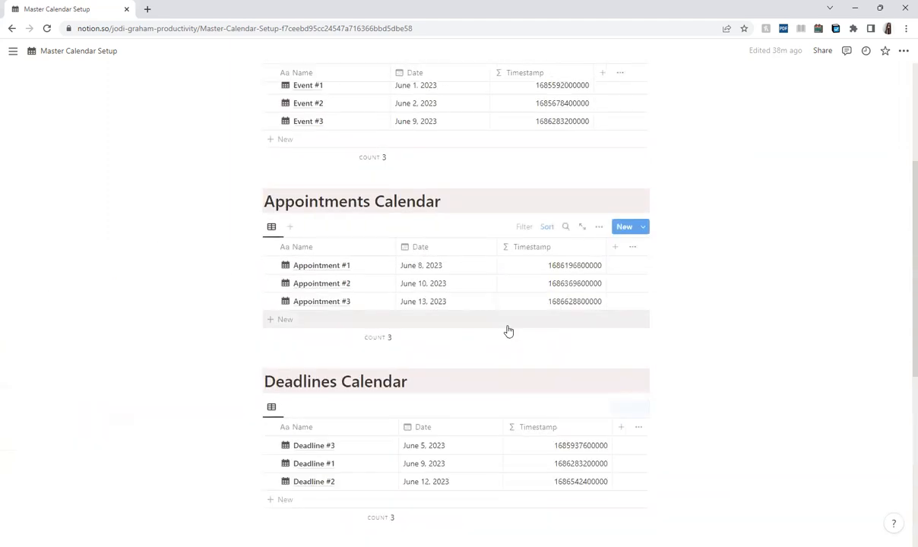
pyautogui.scroll(-5, 461, 368)
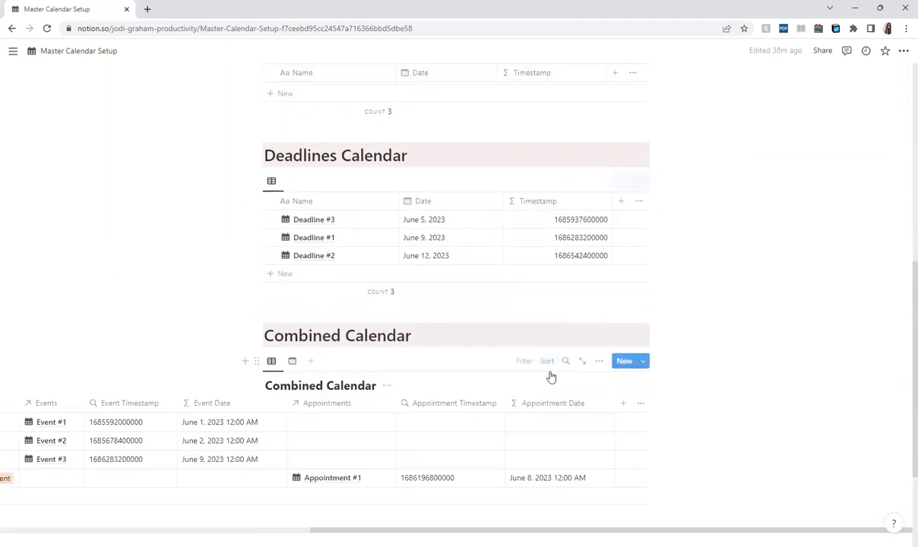
pyautogui.moveTo(459, 483); pyautogui.dragTo(300, 483)
pyautogui.moveTo(488, 493); pyautogui.dragTo(341, 490)
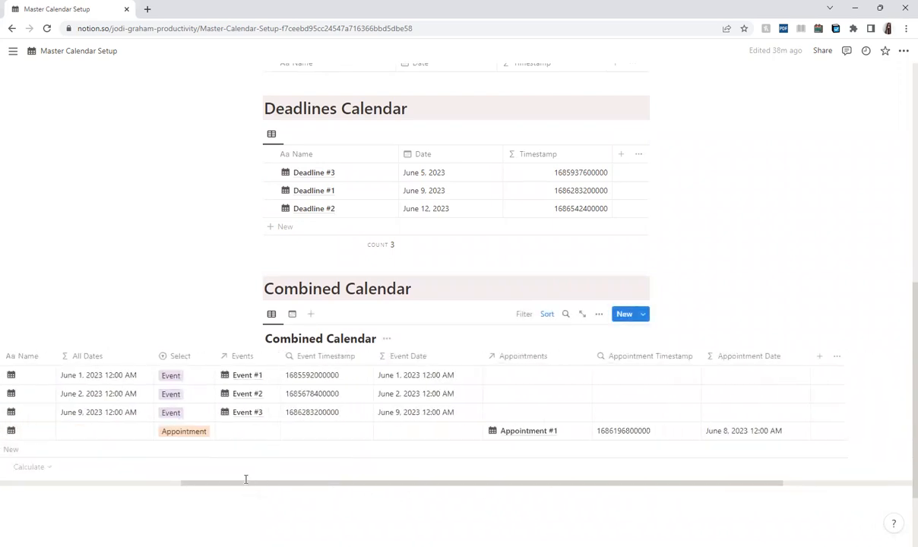
pyautogui.click(179, 482)
pyautogui.moveTo(207, 483); pyautogui.dragTo(286, 486)
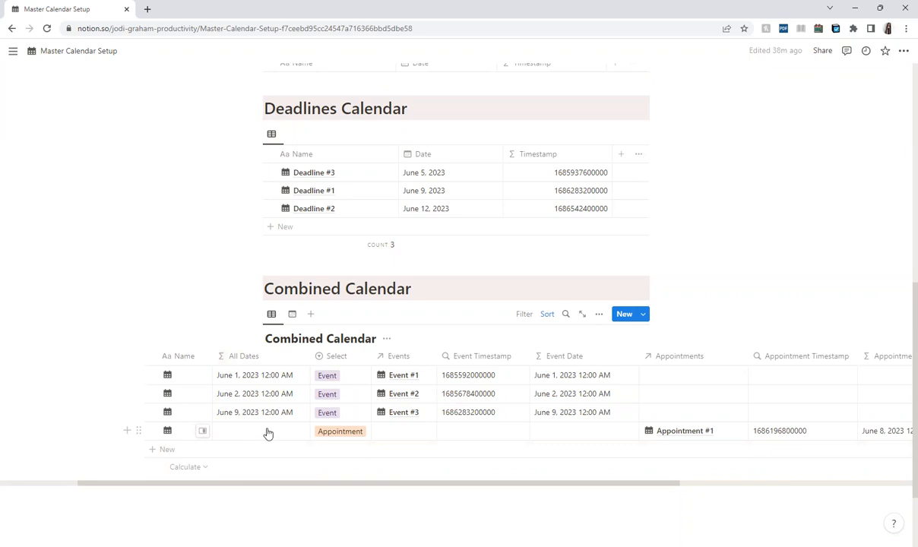
pyautogui.click(243, 434)
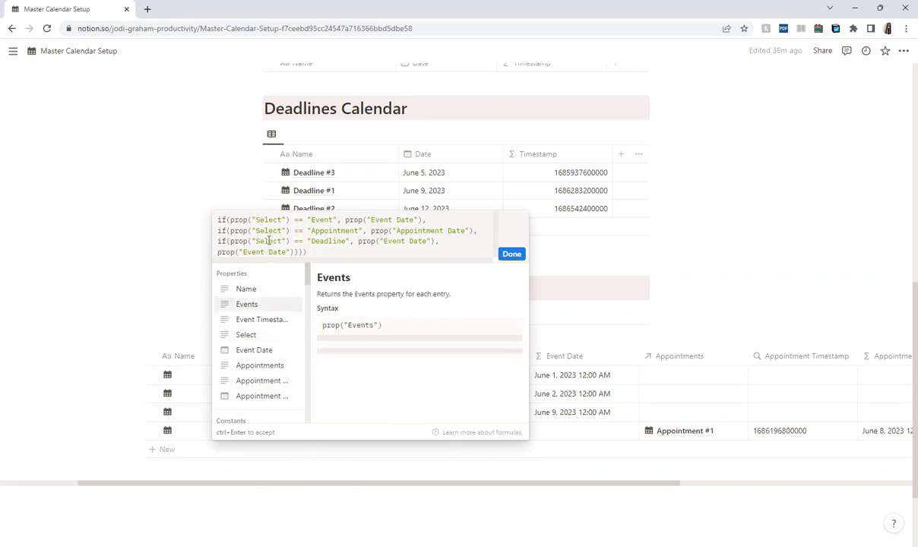
pyautogui.click(320, 481)
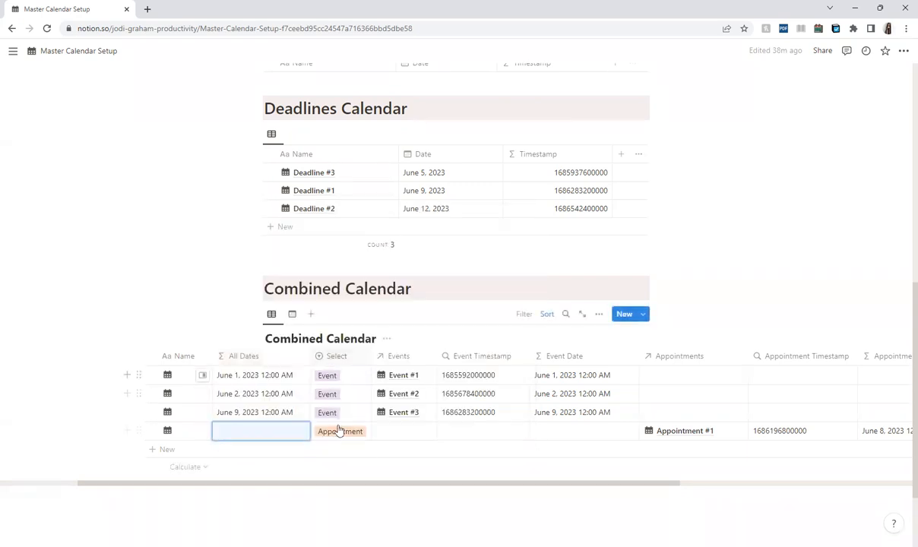
pyautogui.click(282, 437)
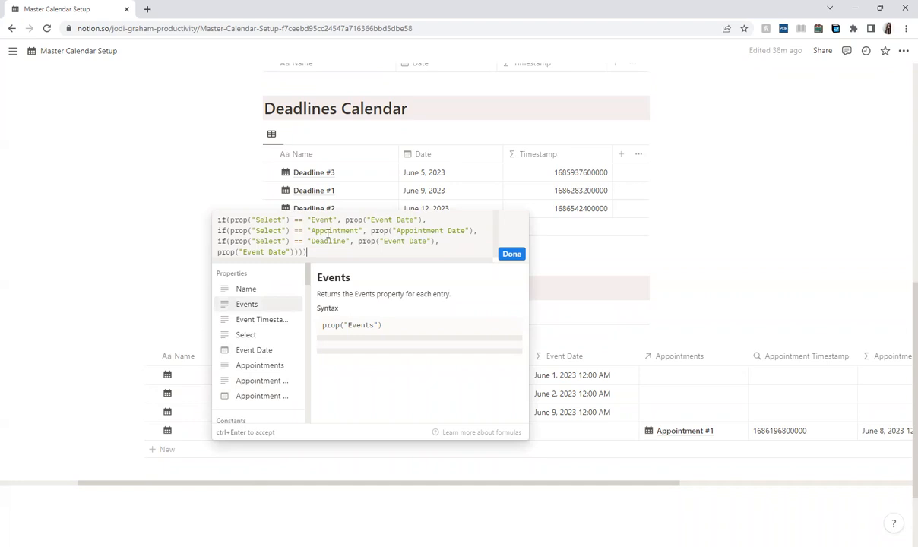
pyautogui.click(378, 485)
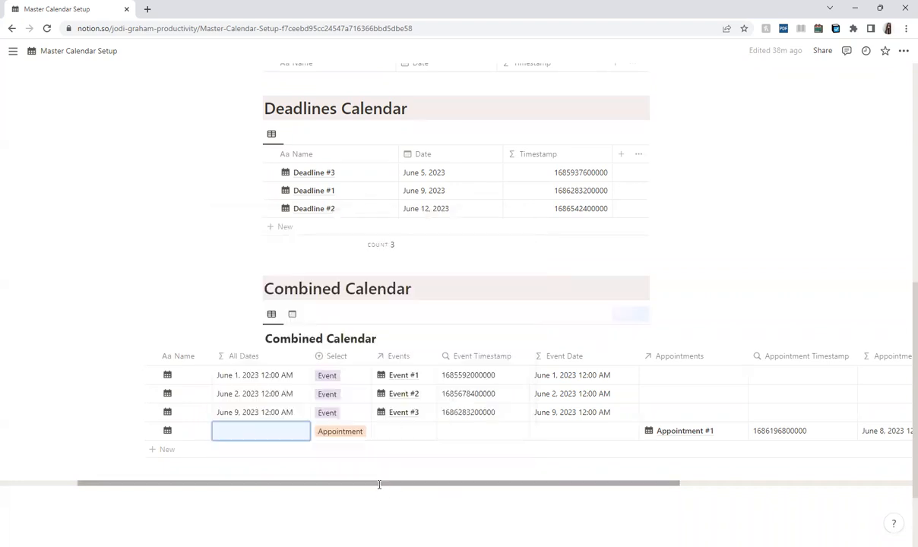
# Make the All Dates formula return prop("Appointment Date") when Select equals "Appointment", and apply it.
pyautogui.moveTo(392, 484); pyautogui.dragTo(293, 455)
pyautogui.click(273, 432)
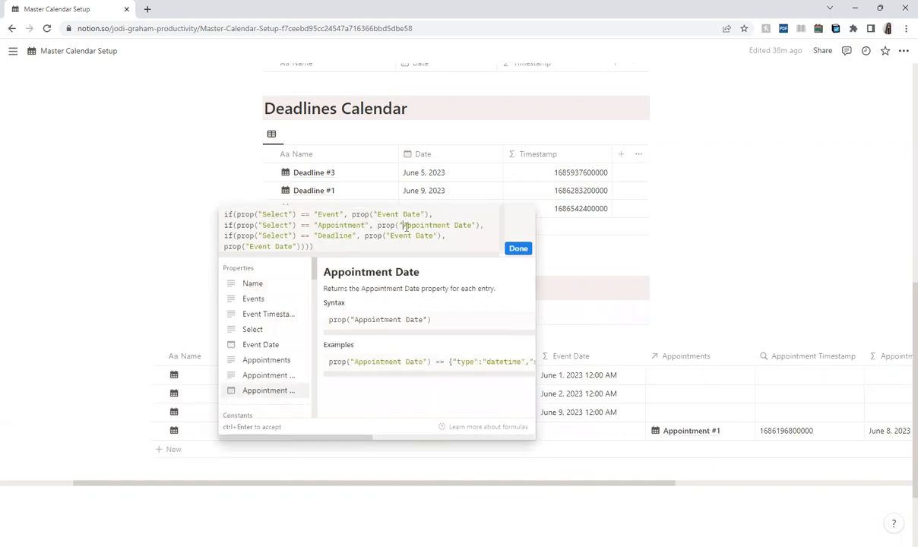
pyautogui.click(516, 246)
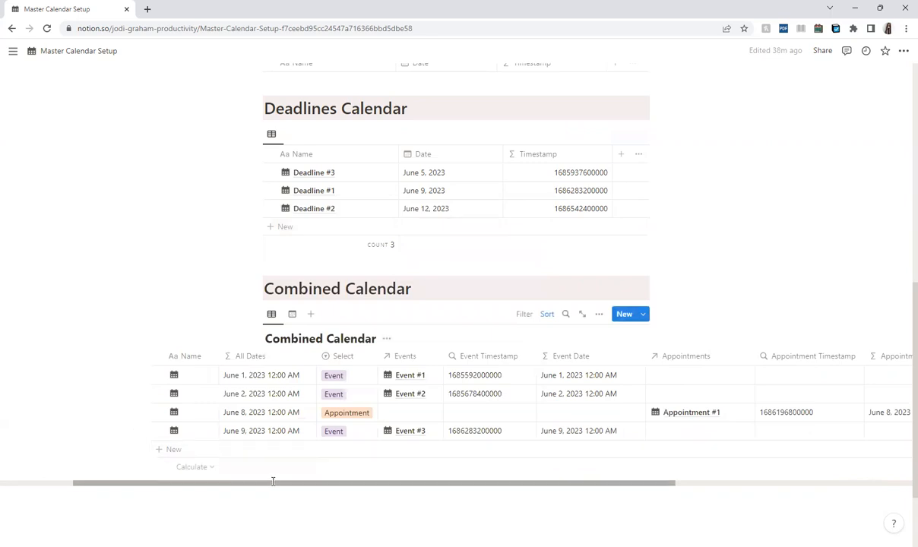
# Add two more unnamed entries to the Combined Calendar and set the Select value of both to Appointment.
pyautogui.scroll(-1, 230, 408)
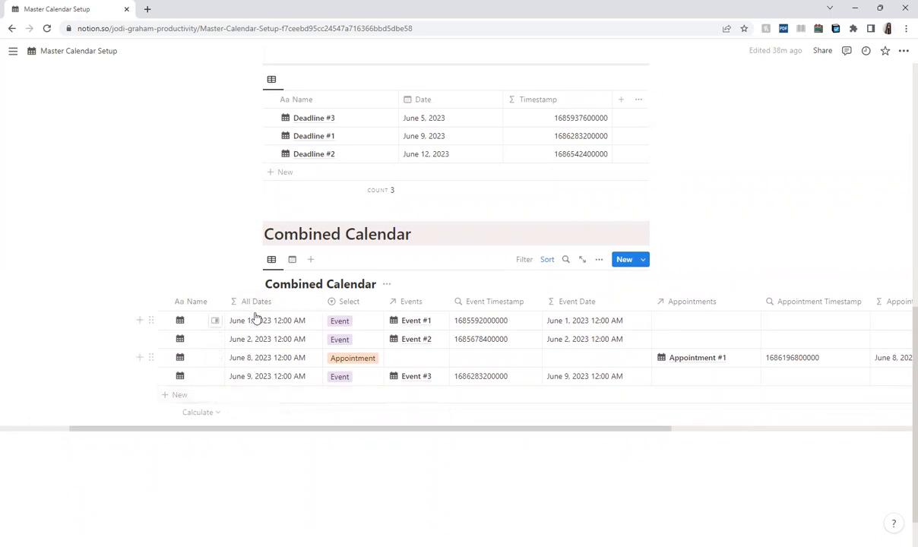
pyautogui.click(181, 396)
pyautogui.click(227, 401)
pyautogui.click(346, 398)
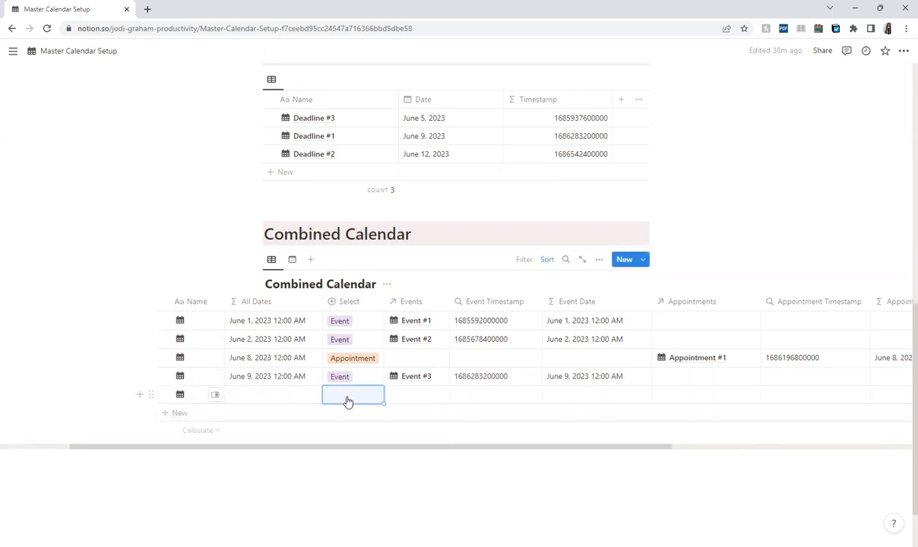
pyautogui.click(348, 400)
pyautogui.click(354, 446)
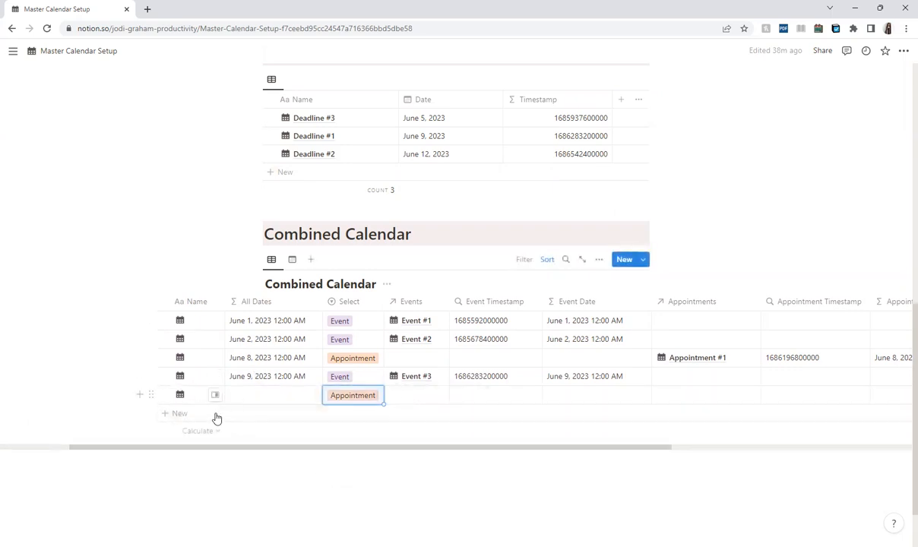
pyautogui.click(198, 415)
pyautogui.click(363, 422)
pyautogui.click(362, 421)
pyautogui.click(345, 459)
# Link Appointment #2 to the first new entry and Appointment #3 to the second in the Appointments relation.
pyautogui.click(429, 393)
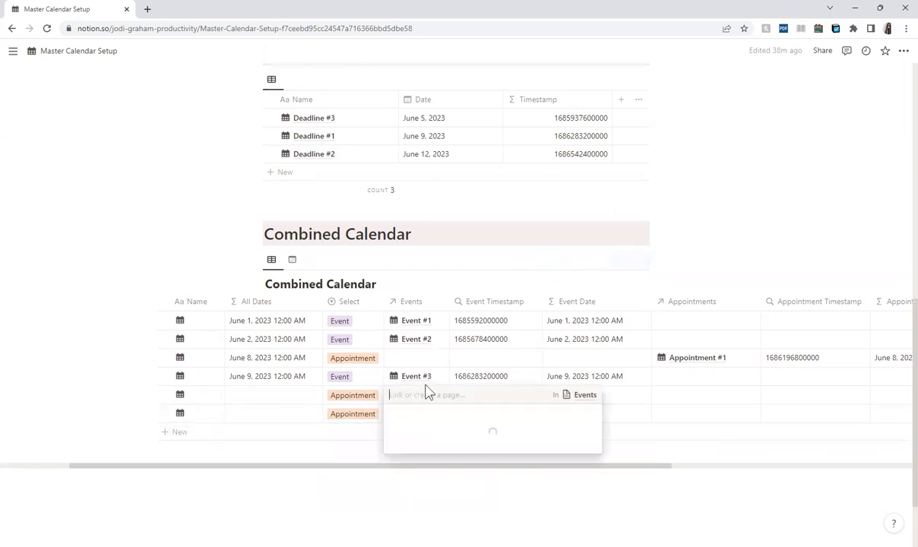
pyautogui.press('Escape')
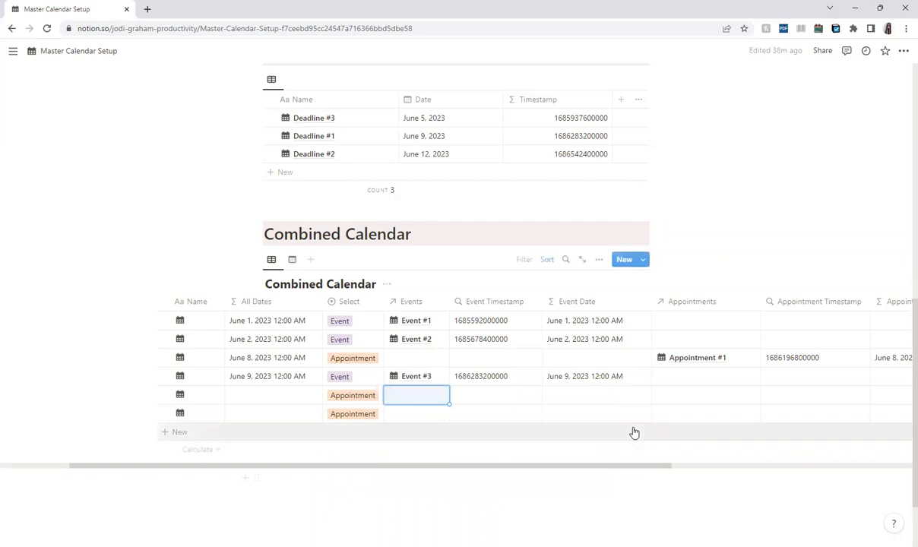
pyautogui.click(690, 395)
pyautogui.click(697, 448)
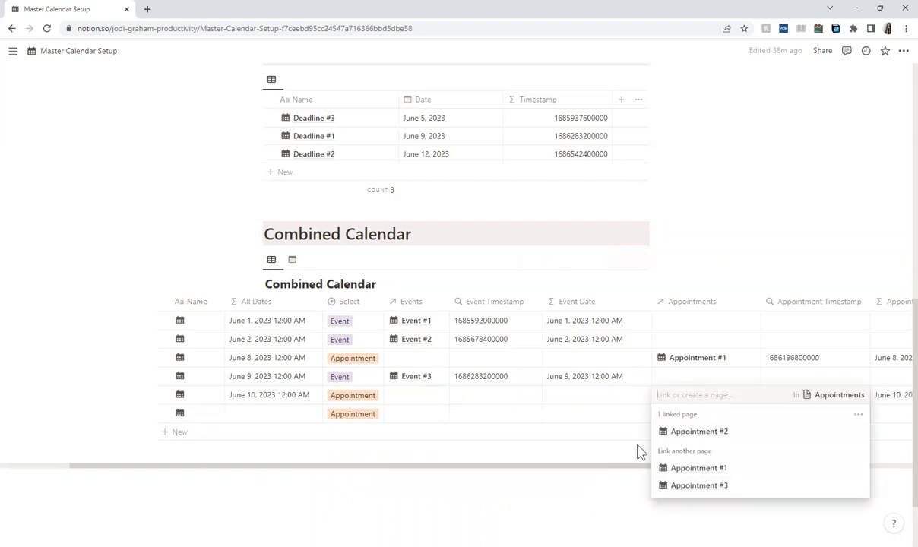
pyautogui.press('Escape')
pyautogui.click(668, 415)
pyautogui.click(686, 483)
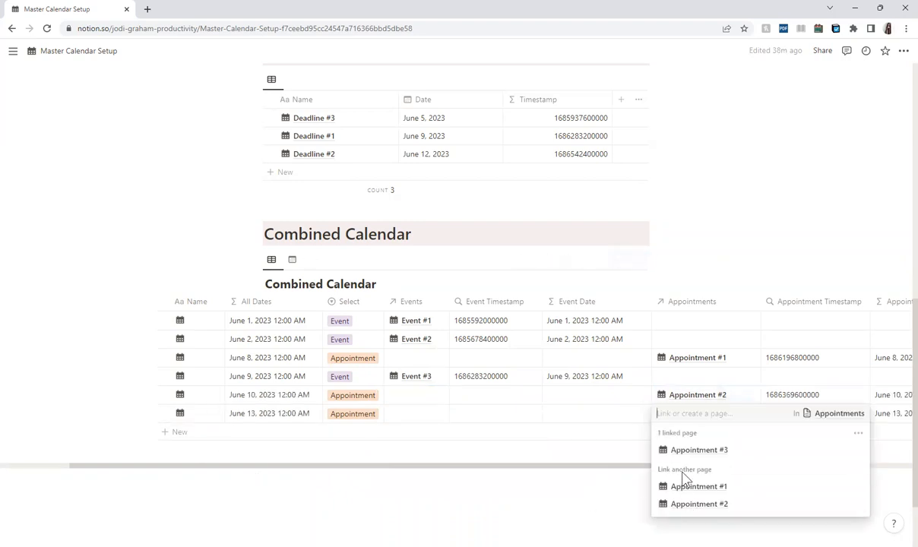
# Add a new unnamed entry to the Combined Calendar and set its Select value to Deadline.
pyautogui.press('Escape')
pyautogui.moveTo(638, 466); pyautogui.dragTo(734, 426)
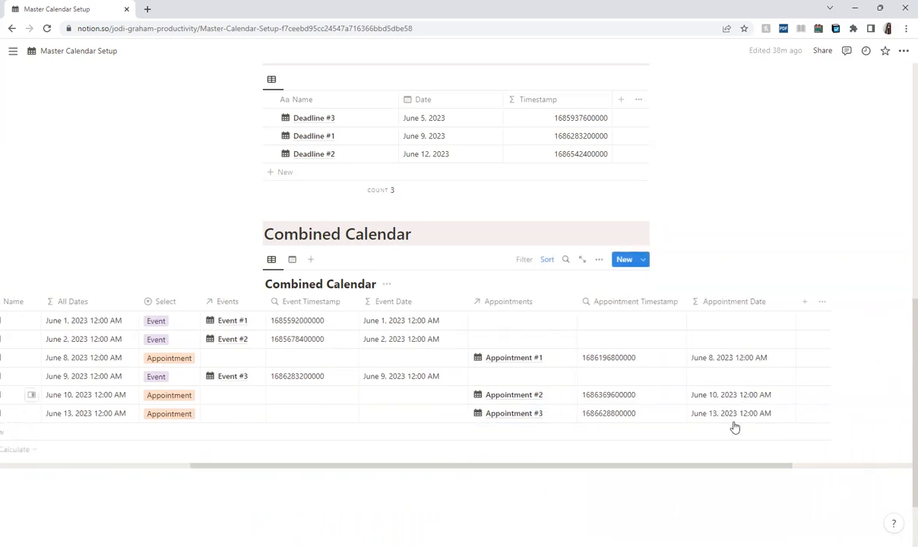
pyautogui.moveTo(653, 465); pyautogui.dragTo(379, 465)
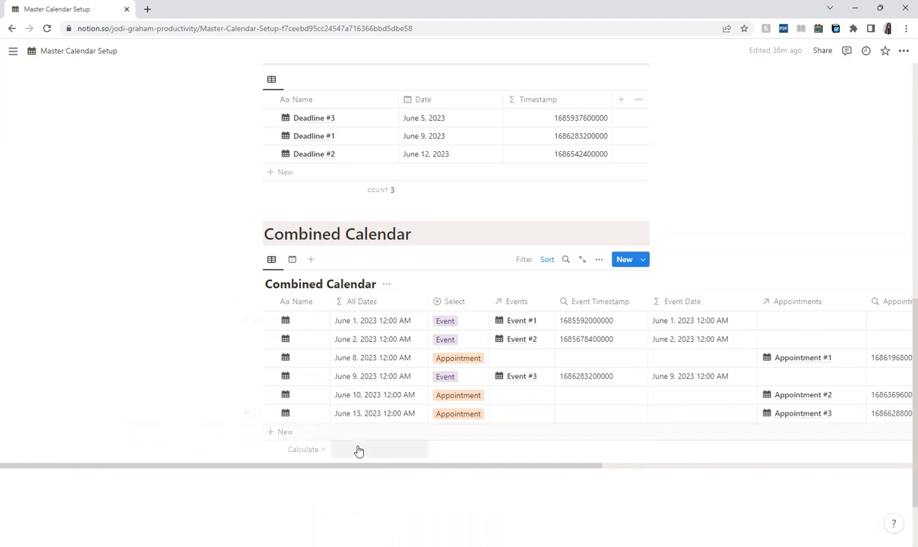
pyautogui.click(278, 433)
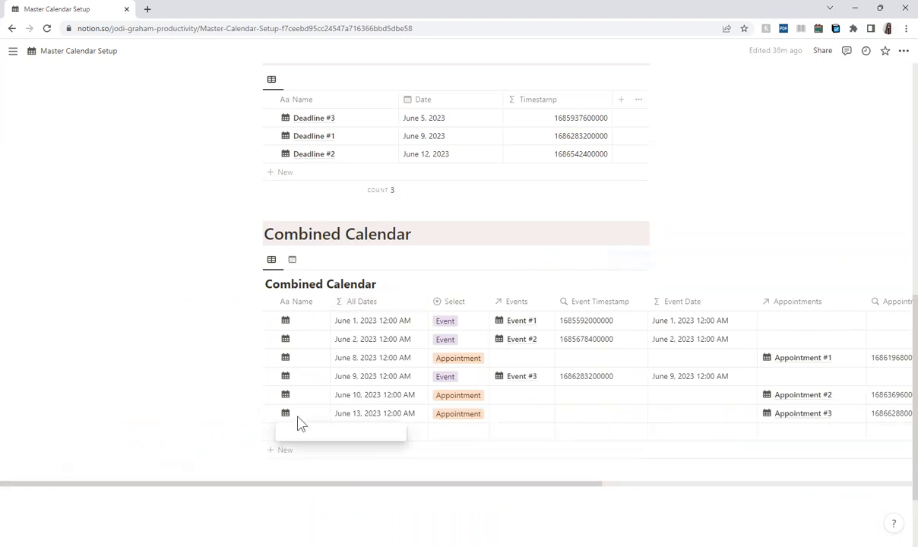
pyautogui.click(456, 431)
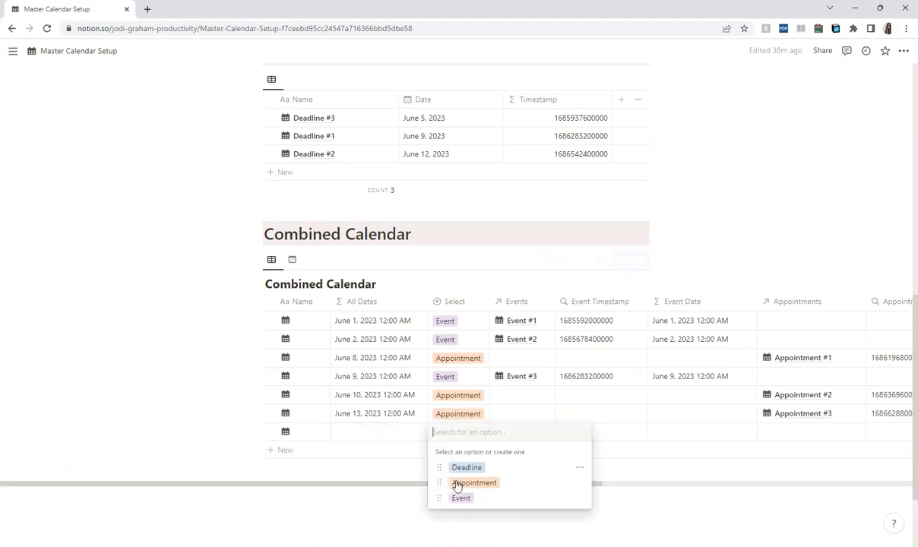
pyautogui.click(461, 468)
# Add two more unnamed entries to the Combined Calendar and set the Select value of both to Deadline.
pyautogui.click(289, 450)
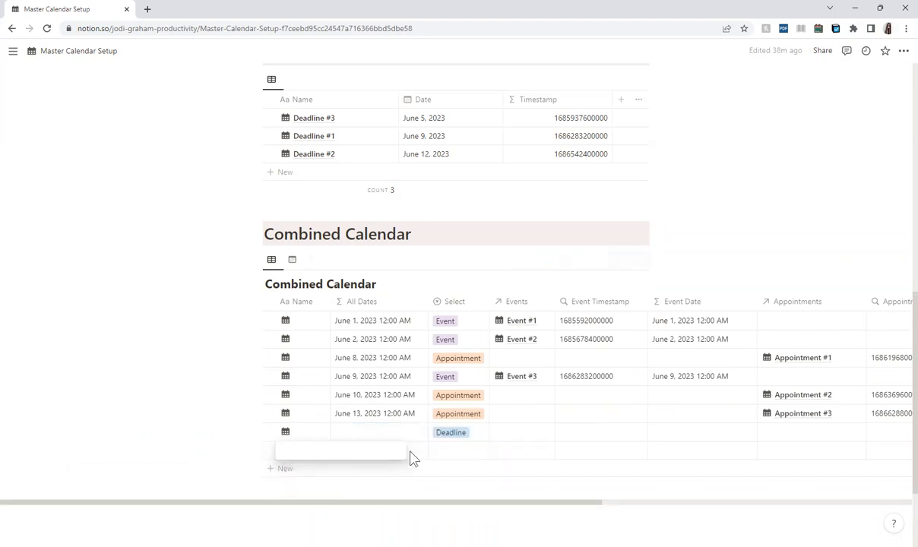
pyautogui.click(454, 456)
pyautogui.click(455, 454)
pyautogui.click(459, 484)
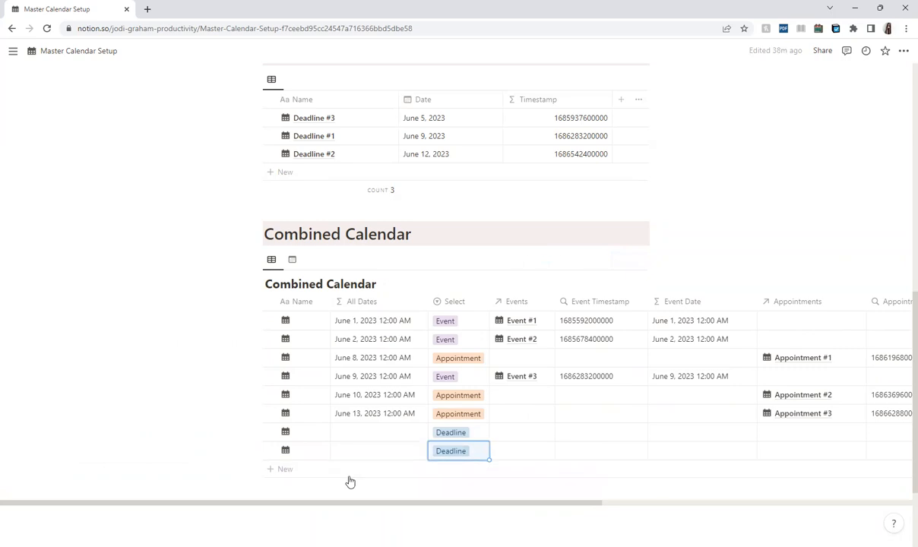
pyautogui.click(297, 470)
pyautogui.click(454, 470)
pyautogui.click(456, 471)
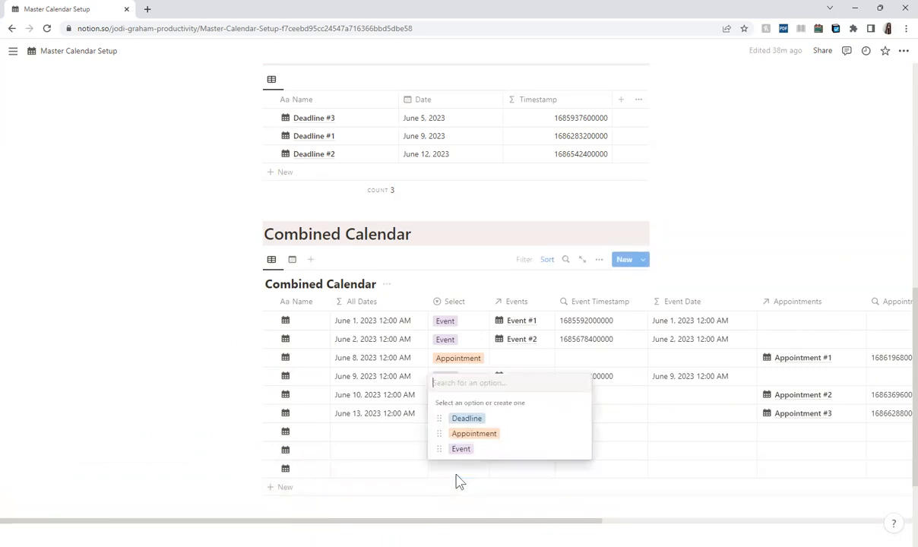
pyautogui.click(467, 419)
# Add a relation property named Deadline to the Combined Calendar, linked to the Deadline database in Master Calendar Setup.
pyautogui.hscroll(3, 734, 518)
pyautogui.hscroll(5, 734, 518)
pyautogui.click(720, 301)
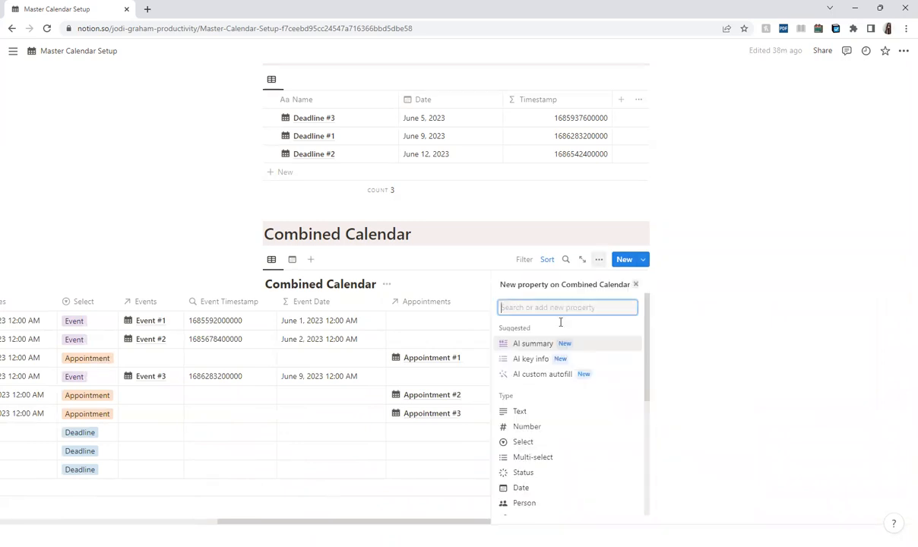
pyautogui.scroll(-1, 545, 337)
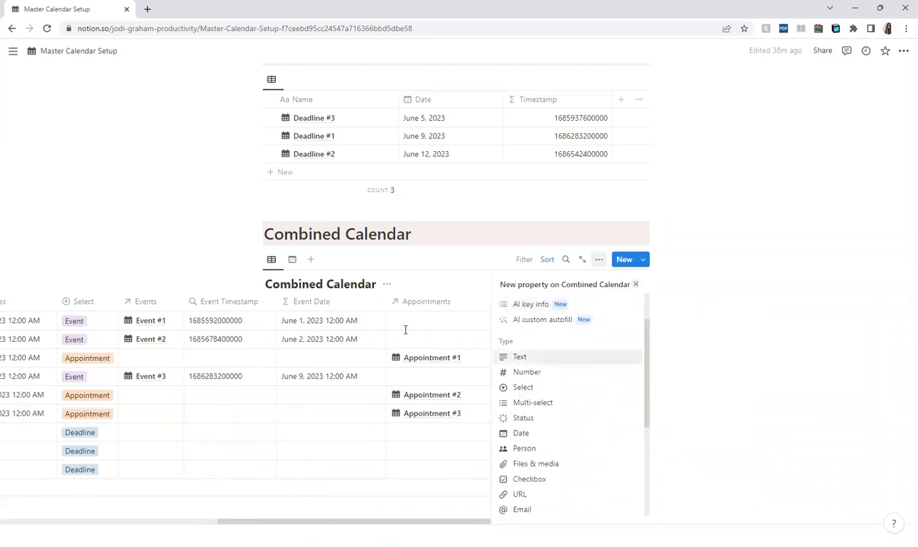
pyautogui.scroll(-2, 537, 408)
pyautogui.click(535, 445)
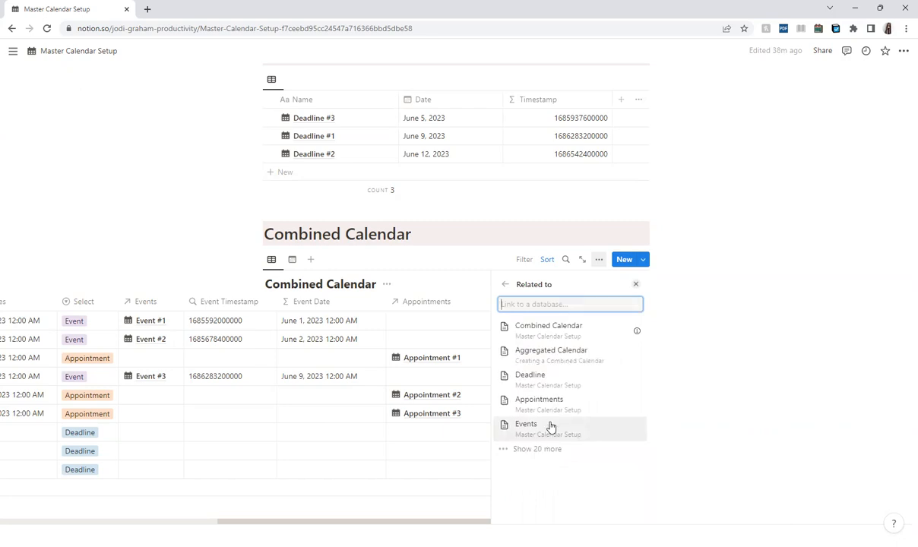
pyautogui.write('Deadlines')
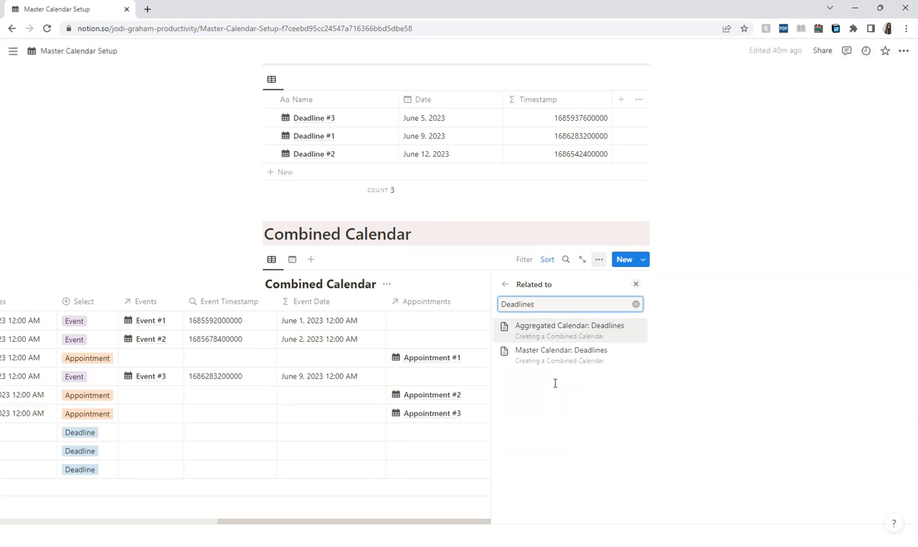
pyautogui.hotkey('ctrl', 'a')
pyautogui.press('BackSpace')
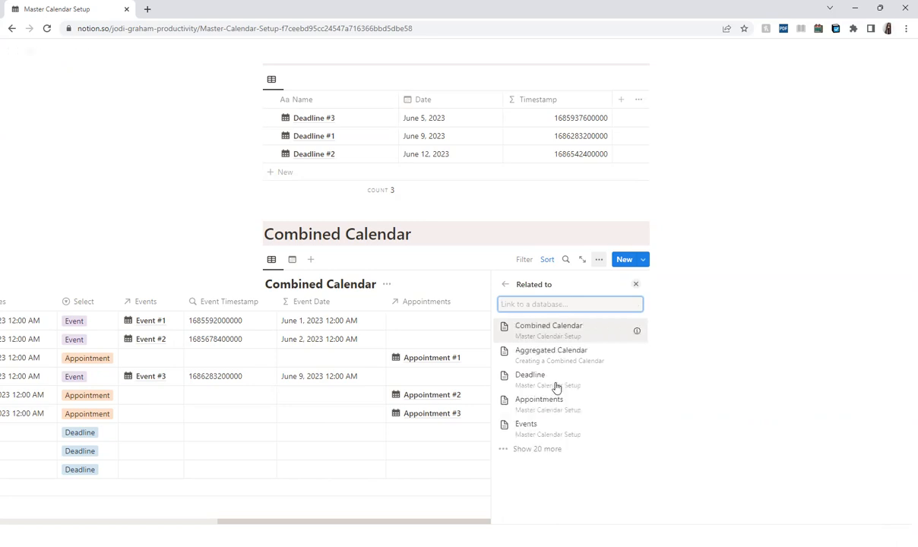
pyautogui.click(557, 380)
pyautogui.click(548, 375)
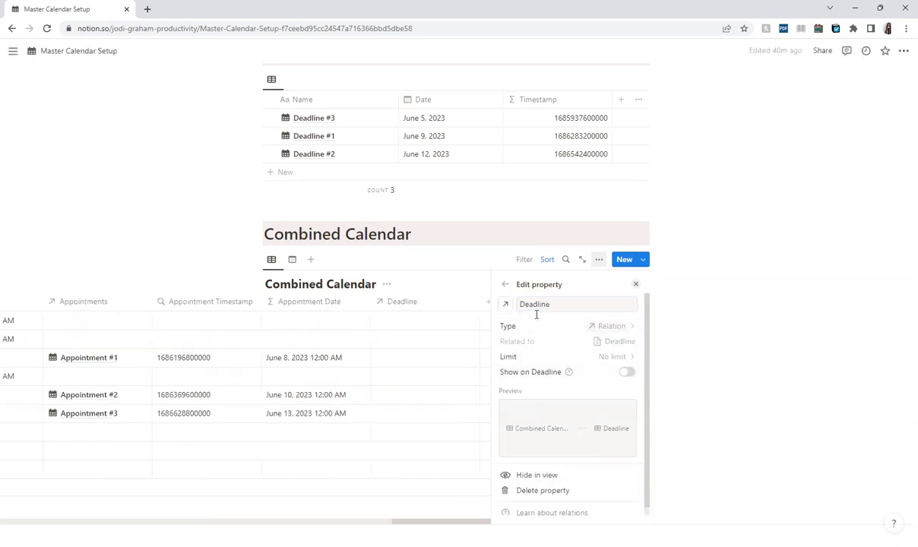
# Link Deadline #1, Deadline #2 and Deadline #3 in order to the three deadline entries through the Deadline relation.
pyautogui.click(406, 438)
pyautogui.click(414, 469)
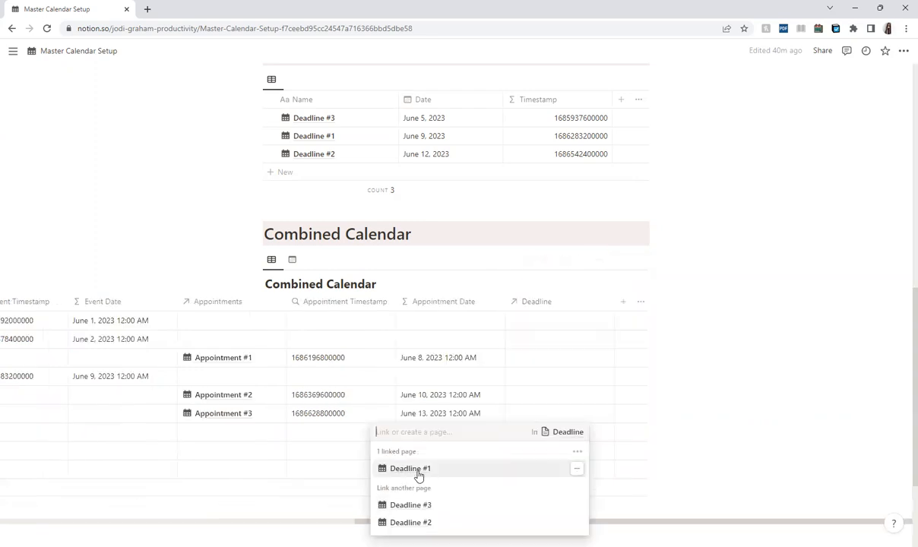
pyautogui.click(614, 492)
pyautogui.click(541, 457)
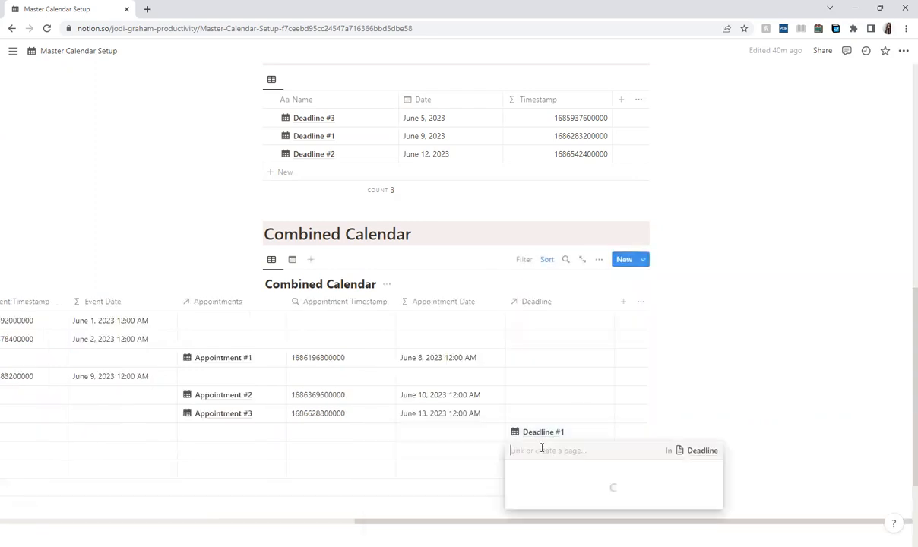
pyautogui.click(545, 522)
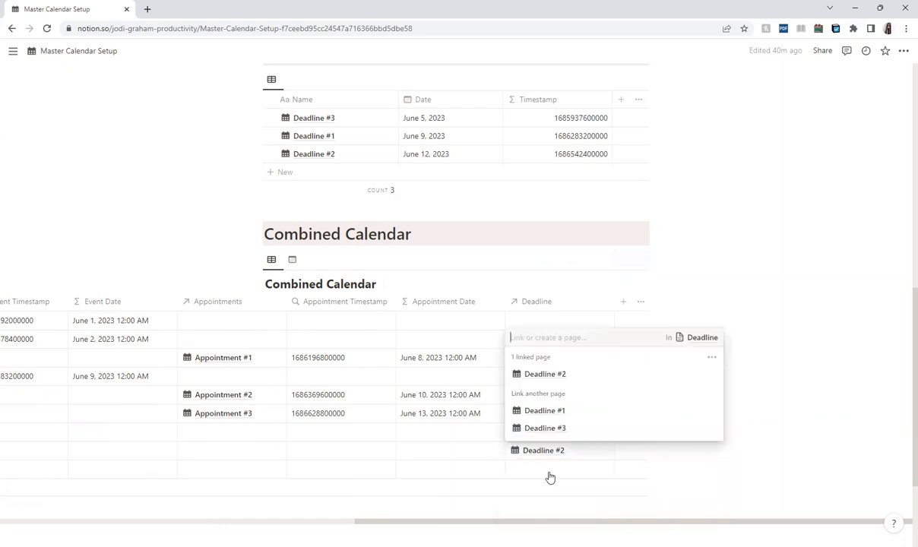
pyautogui.click(549, 471)
pyautogui.click(547, 419)
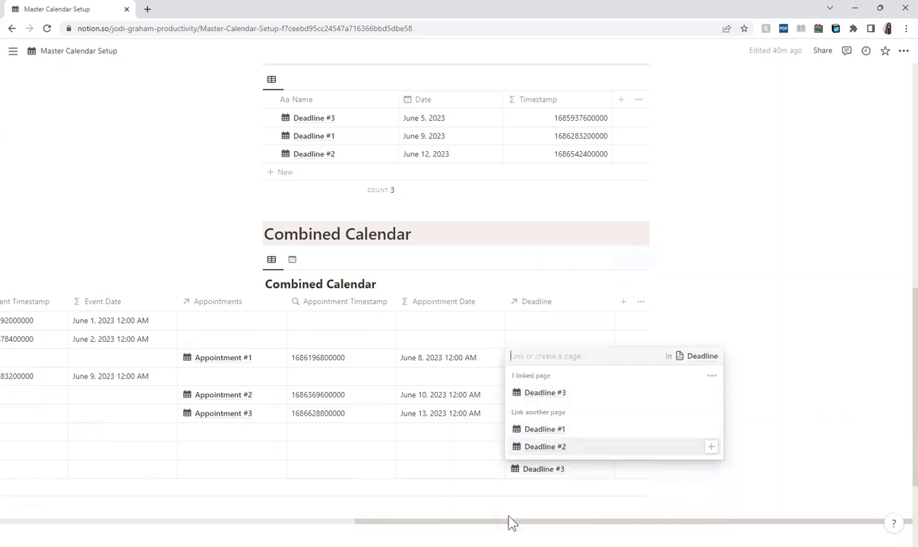
pyautogui.press('Escape')
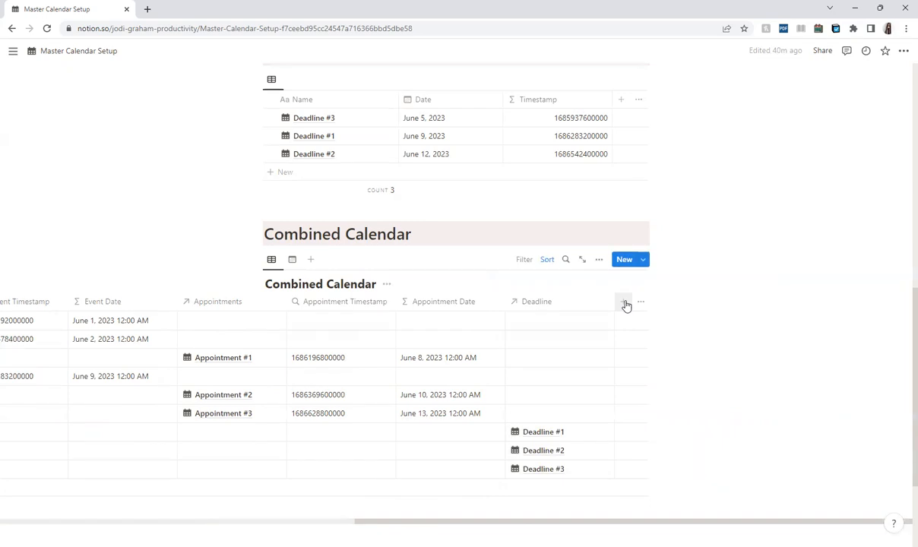
# Add a rollup property to the Combined Calendar that shows the Timestamp property through the Deadline relation.
pyautogui.click(623, 301)
pyautogui.scroll(-5, 562, 371)
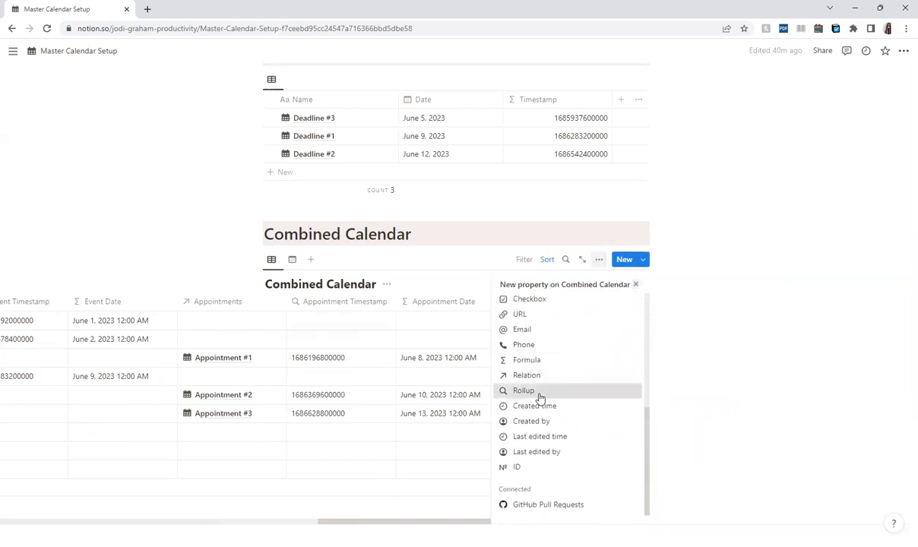
pyautogui.click(535, 389)
pyautogui.click(533, 342)
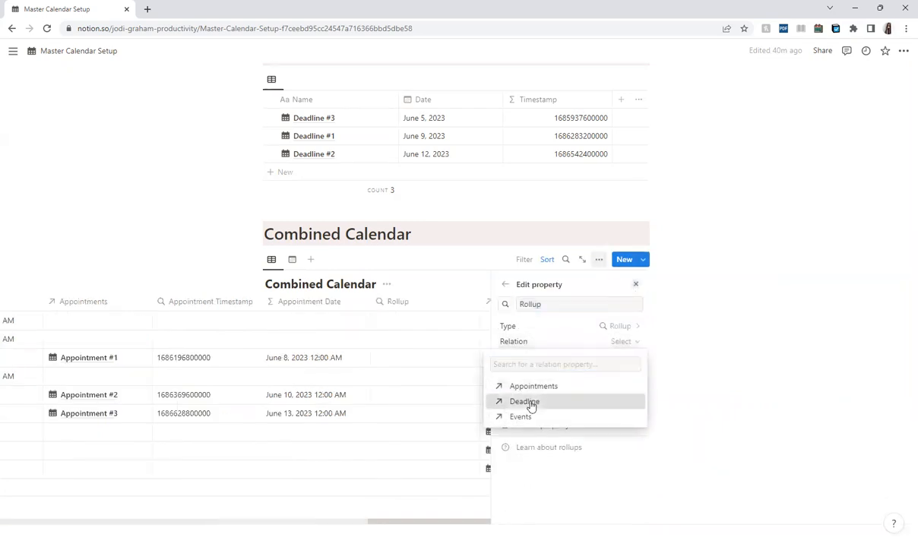
pyautogui.click(532, 400)
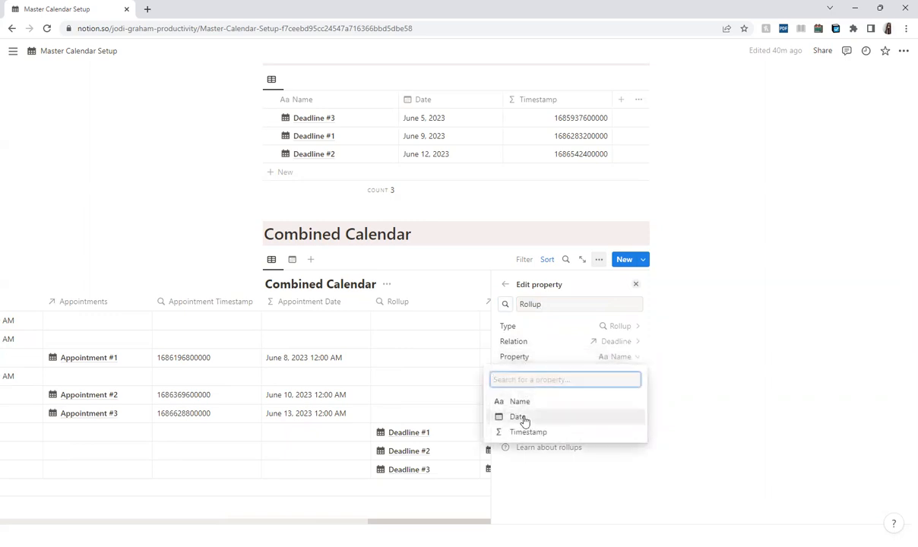
pyautogui.click(526, 430)
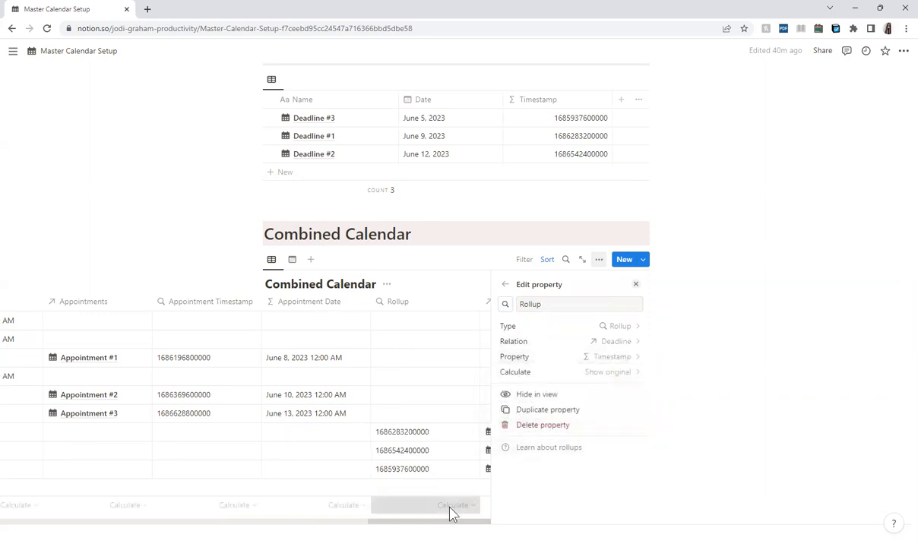
pyautogui.click(450, 505)
# Rename the new rollup column to Deadline Timestamp and move it directly after the Deadline column.
pyautogui.click(438, 304)
pyautogui.click(436, 303)
pyautogui.doubleClick(437, 325)
pyautogui.write('Deadline Timestamp')
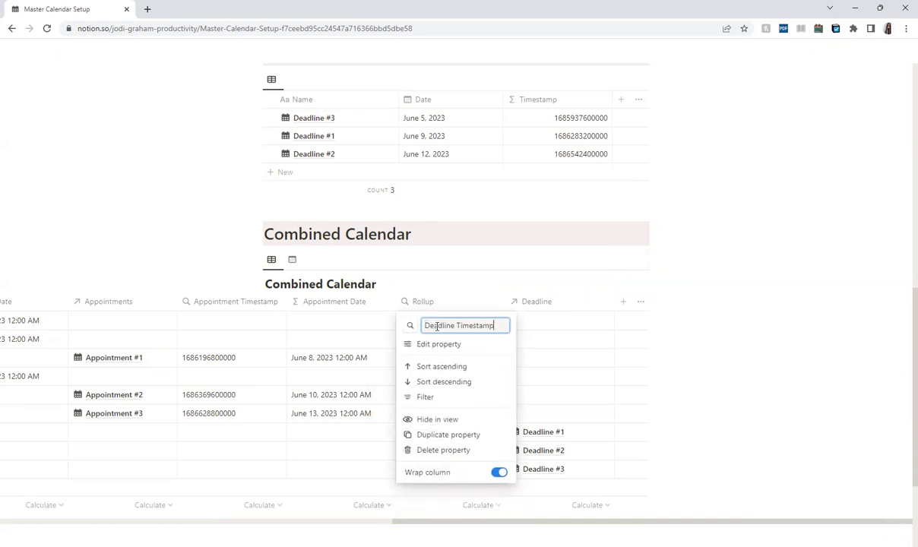
pyautogui.click(483, 286)
pyautogui.moveTo(432, 307); pyautogui.dragTo(594, 307)
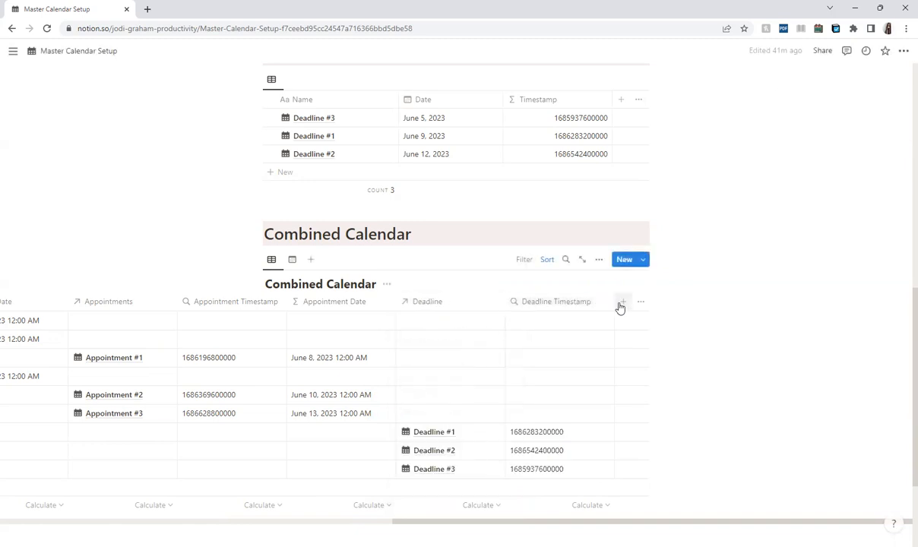
# Copy the whole formula of the Appointment Date property and leave it as it is.
pyautogui.click(334, 358)
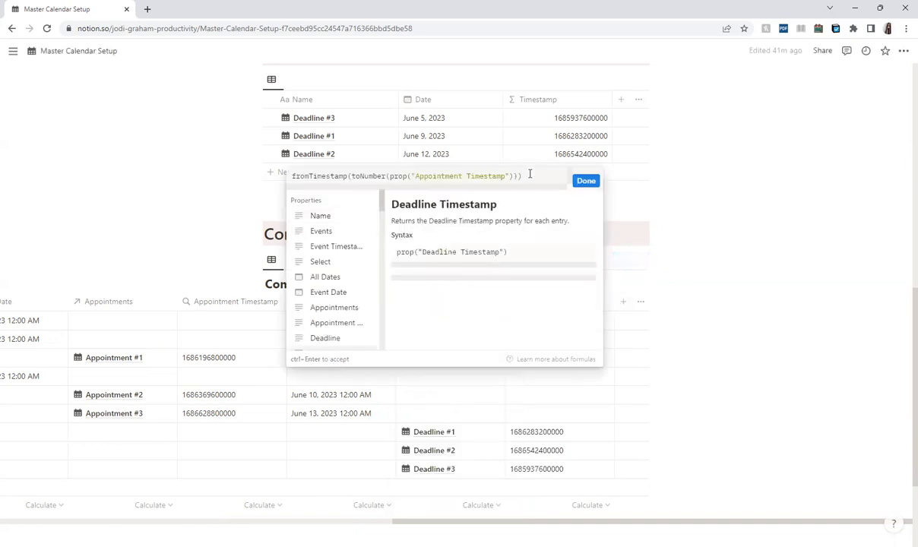
pyautogui.hotkey('ctrl', 'a')
pyautogui.hotkey('ctrl', 'c')
pyautogui.click(579, 183)
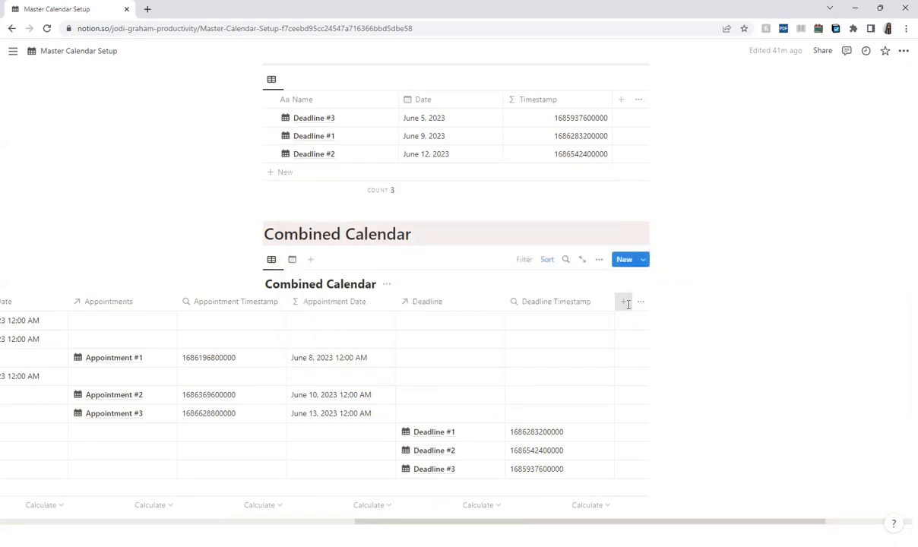
# Add a formula property named Deadline Date to the Combined Calendar.
pyautogui.click(623, 302)
pyautogui.scroll(-4, 547, 403)
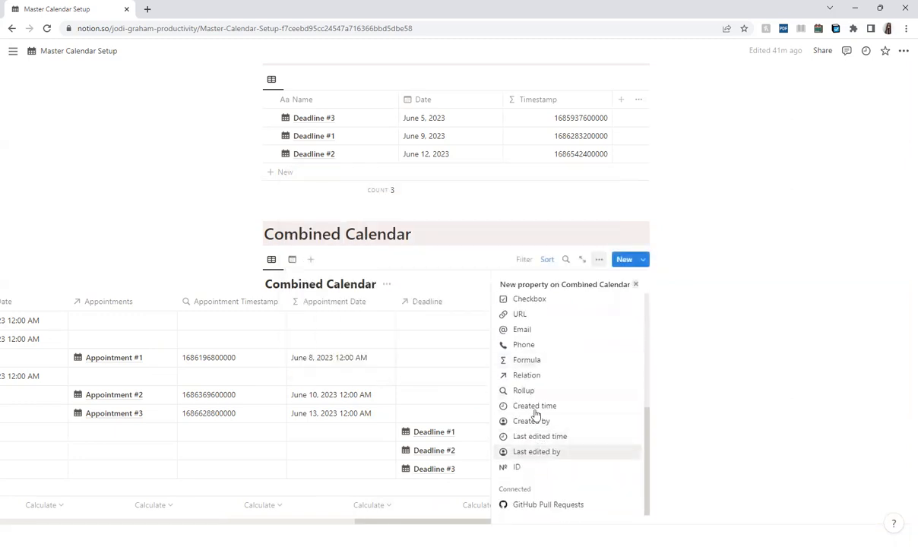
pyautogui.click(533, 364)
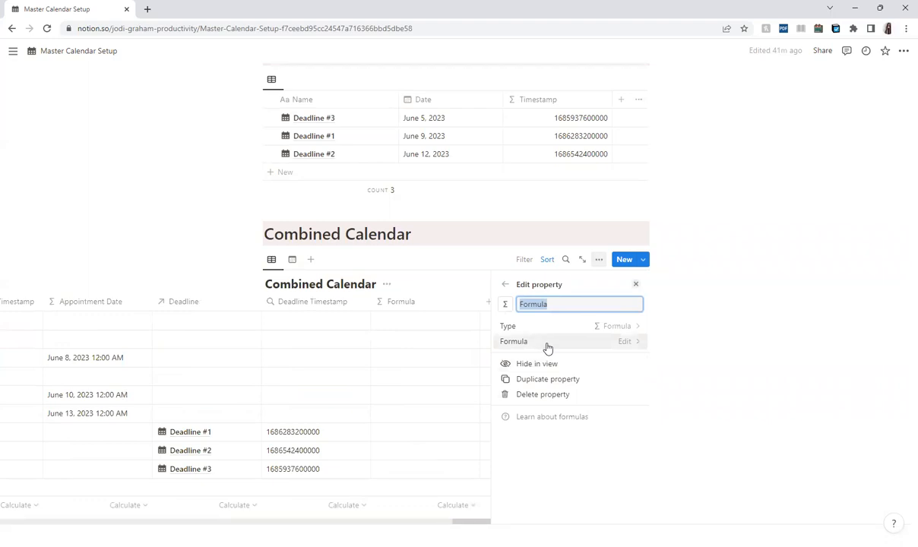
pyautogui.write('Deadline Date')
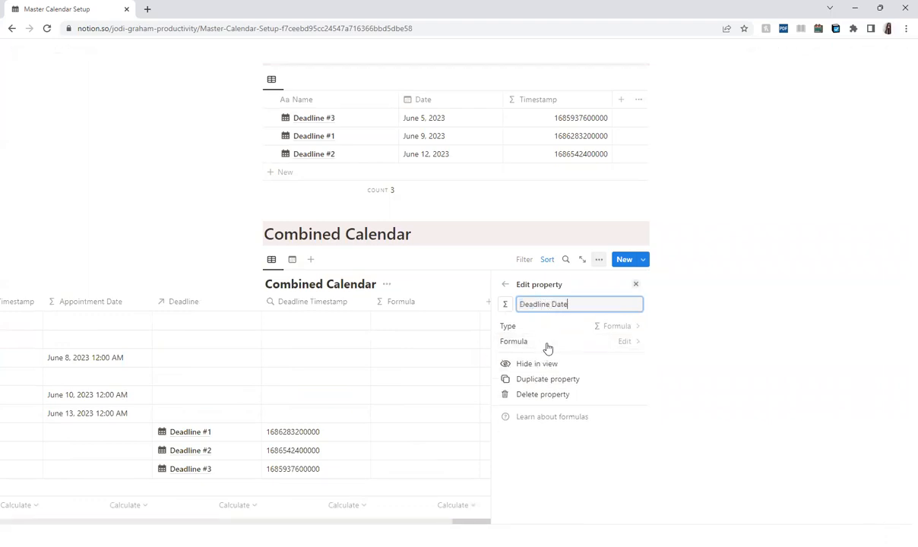
# Paste the copied formula into Deadline Date and adapt it to fromTimestamp(toNumber(prop("Deadline Timestamp"))), then apply it.
pyautogui.click(546, 345)
pyautogui.click(541, 351)
pyautogui.click(539, 347)
pyautogui.hotkey('ctrl', 'v')
pyautogui.doubleClick(481, 143)
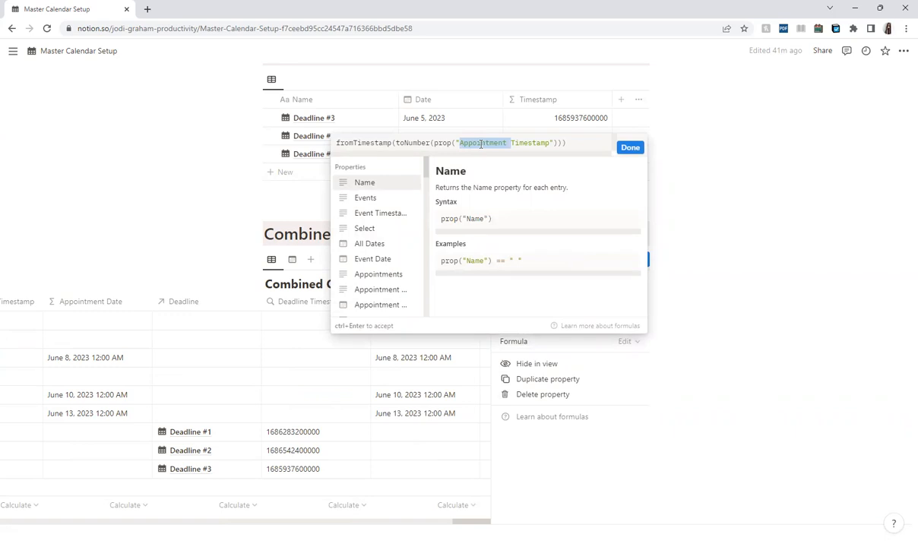
pyautogui.write('Deadline')
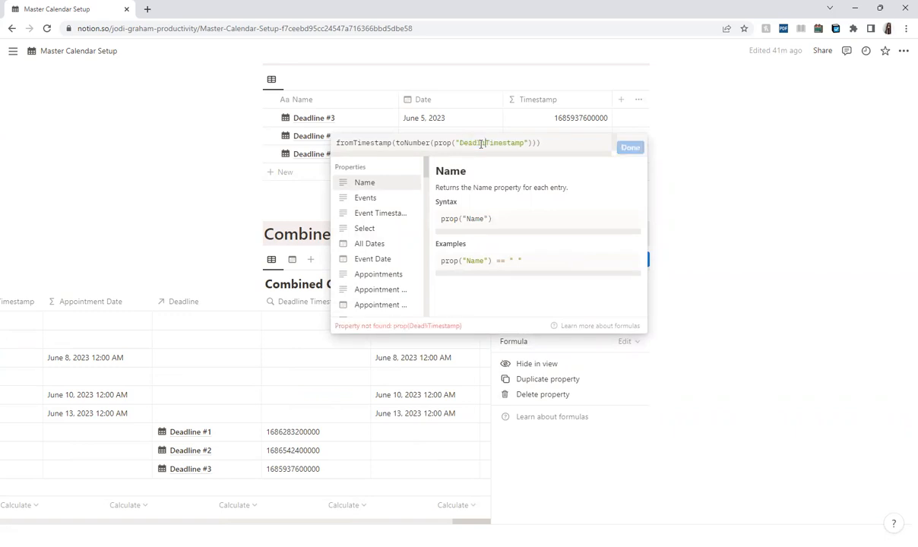
pyautogui.click(626, 149)
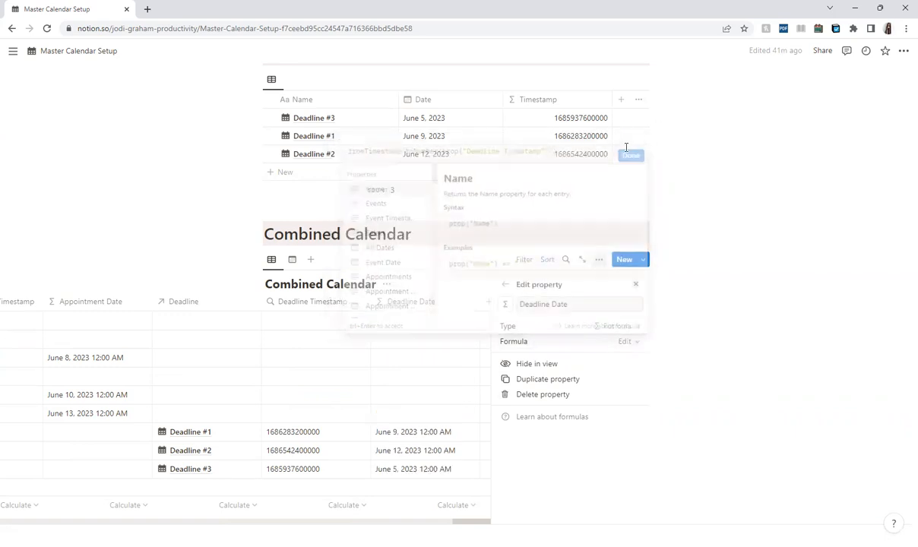
pyautogui.click(636, 285)
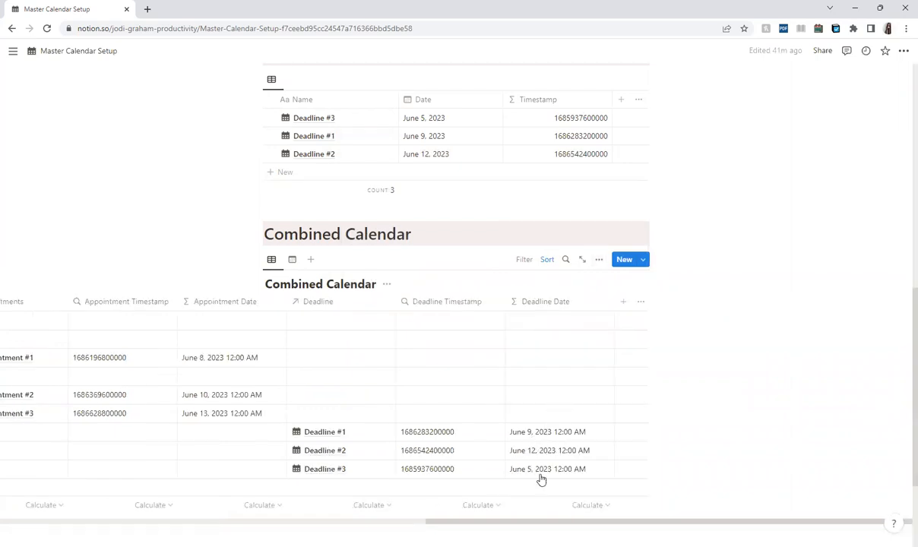
pyautogui.scroll(4, 537, 459)
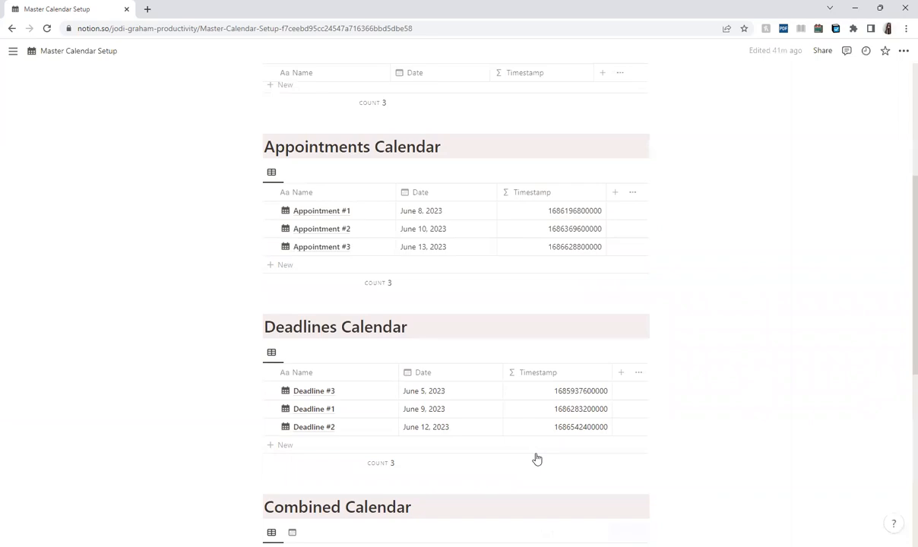
pyautogui.scroll(-5, 436, 402)
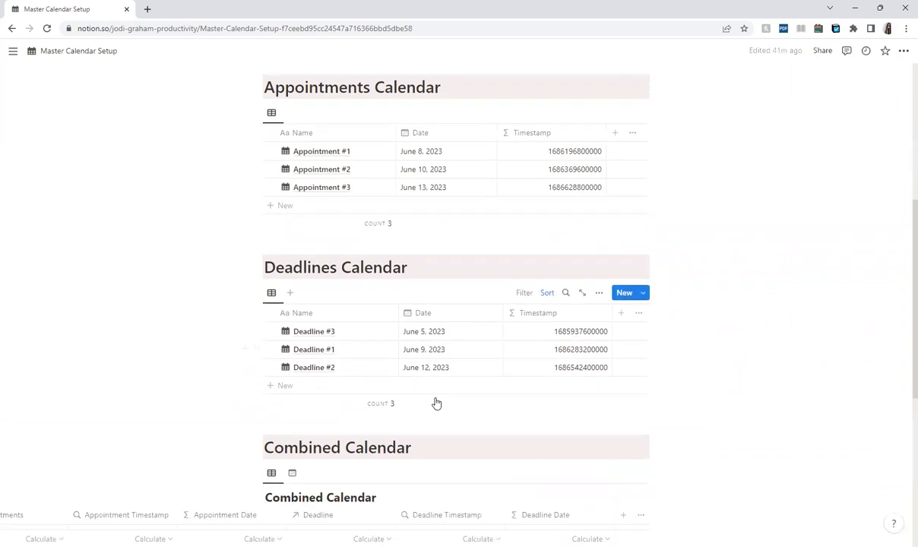
# Change the All Dates formula so entries whose Select is "Deadline" return prop("Deadline Date"), and apply it.
pyautogui.hscroll(-10, 152, 455)
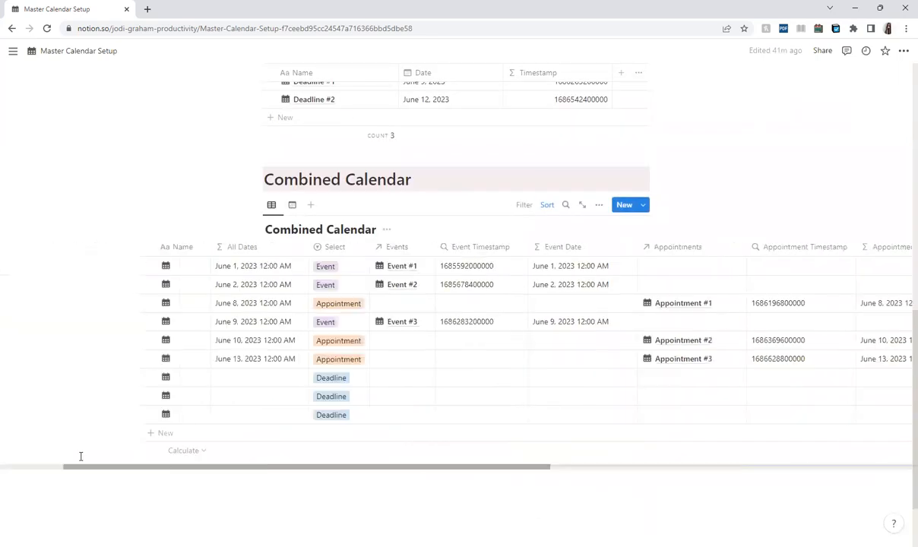
pyautogui.click(266, 379)
pyautogui.press('Escape')
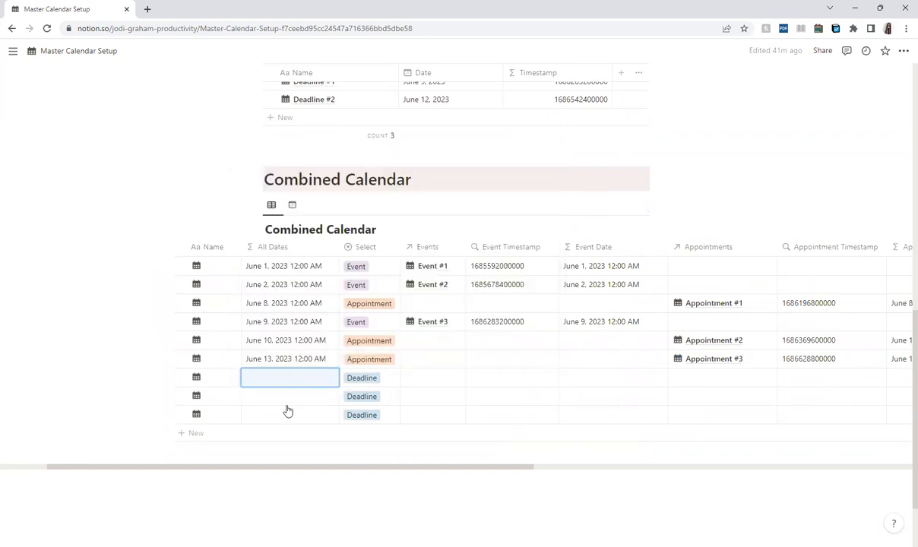
pyautogui.press('Return')
pyautogui.press('Escape')
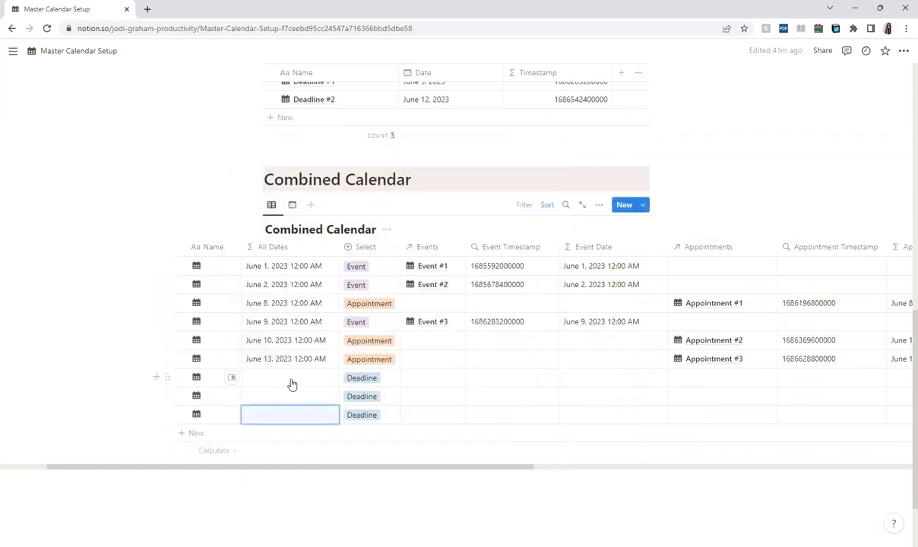
pyautogui.click(292, 380)
pyautogui.doubleClick(415, 187)
pyautogui.write('Deadline')
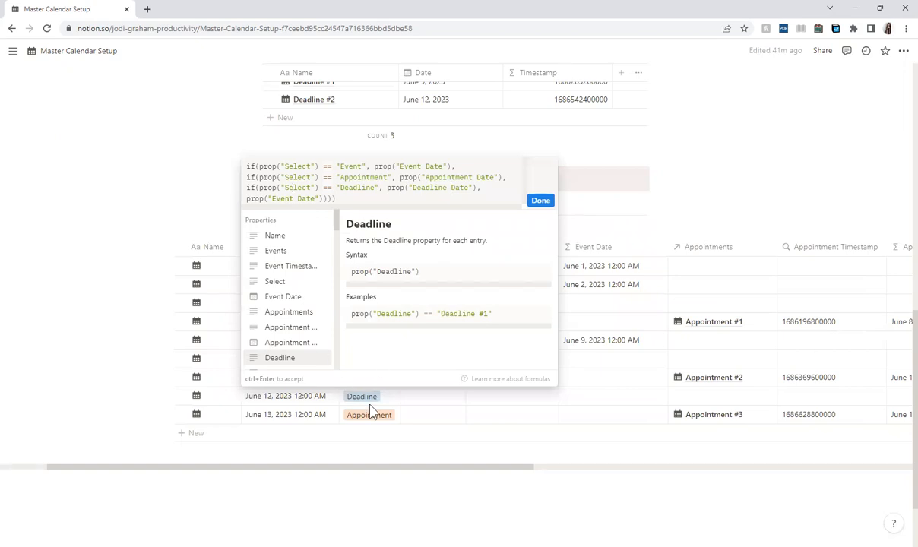
pyautogui.click(538, 201)
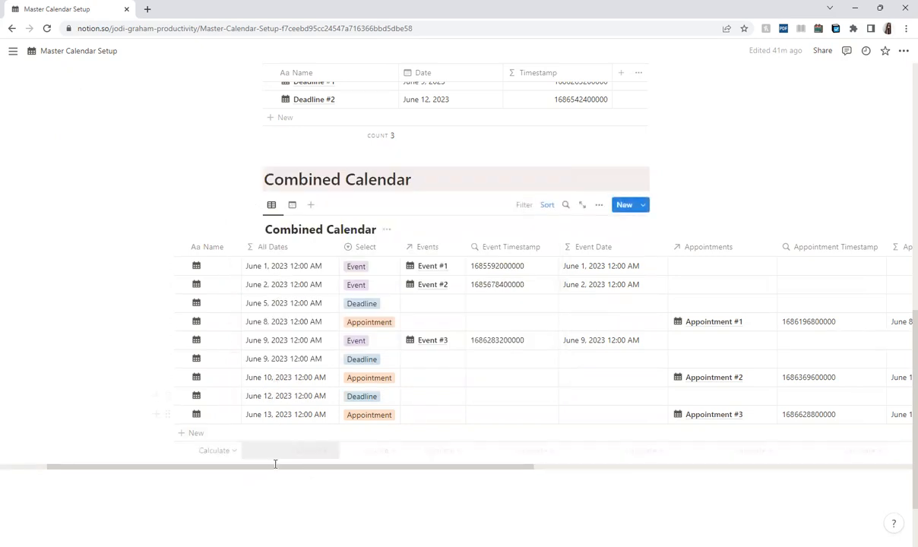
# Switch the Combined Calendar to its calendar view and set the page to full width.
pyautogui.click(295, 207)
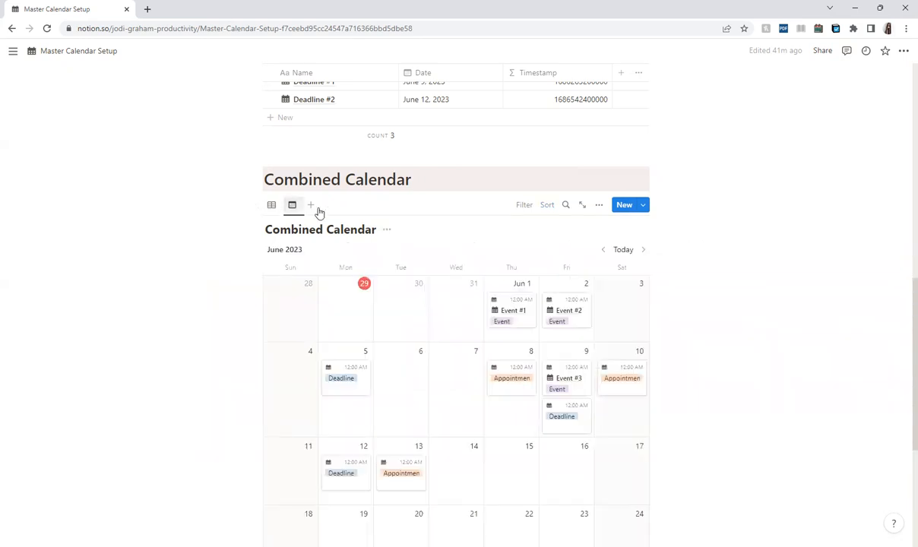
pyautogui.click(904, 50)
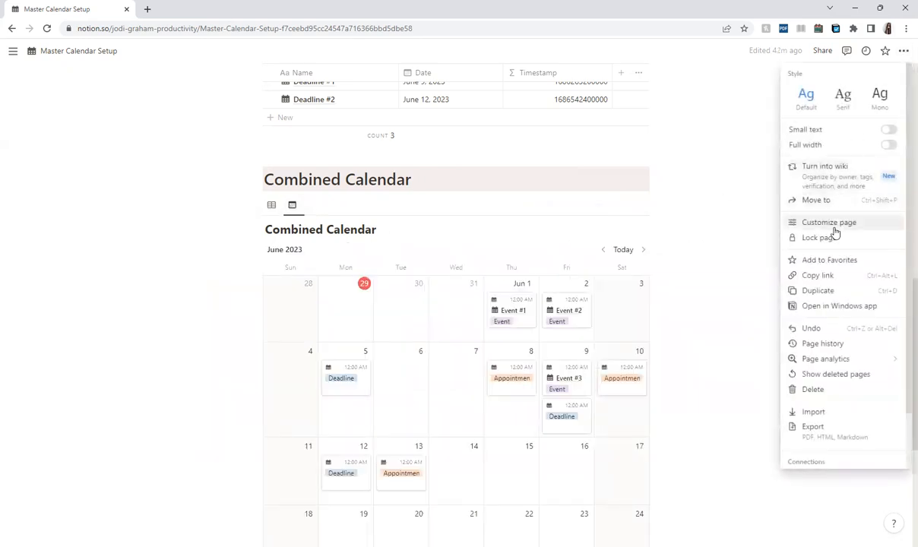
pyautogui.click(891, 145)
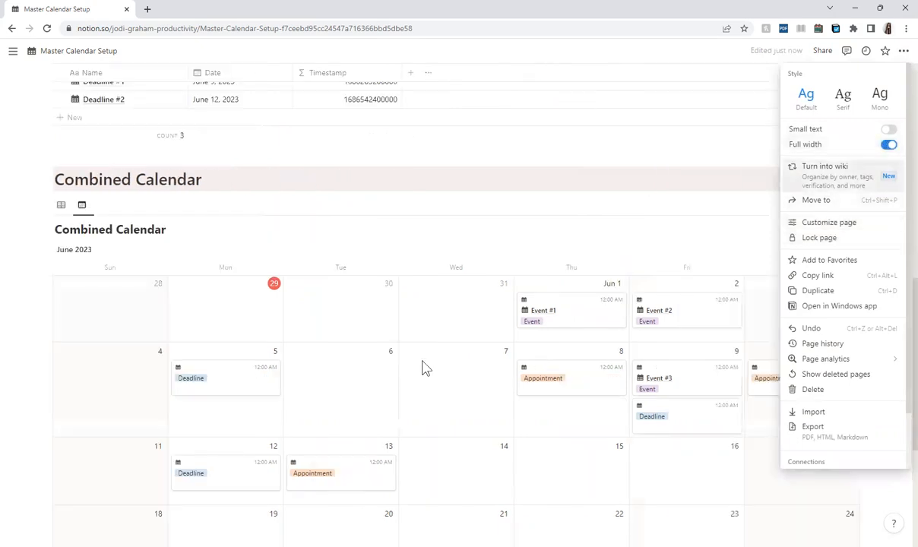
pyautogui.click(903, 53)
pyautogui.scroll(-2, 342, 258)
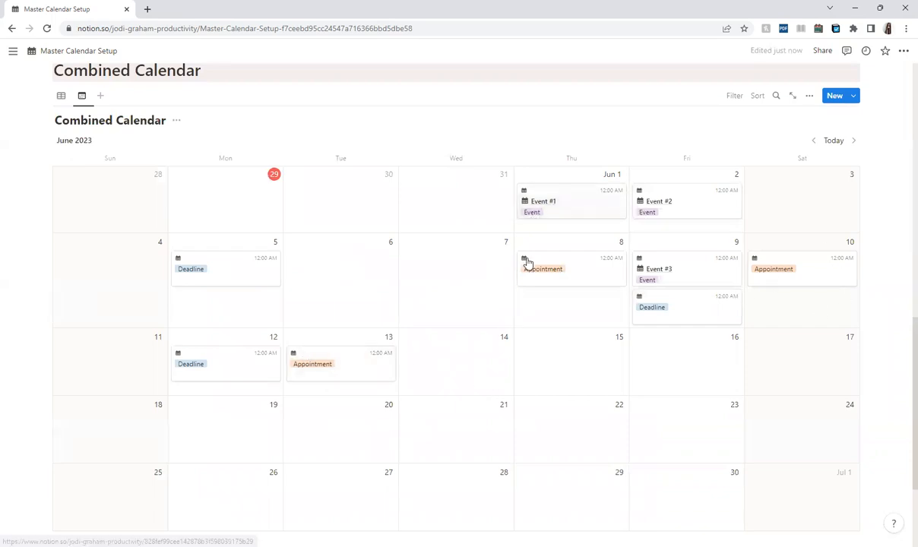
pyautogui.scroll(9, 170, 342)
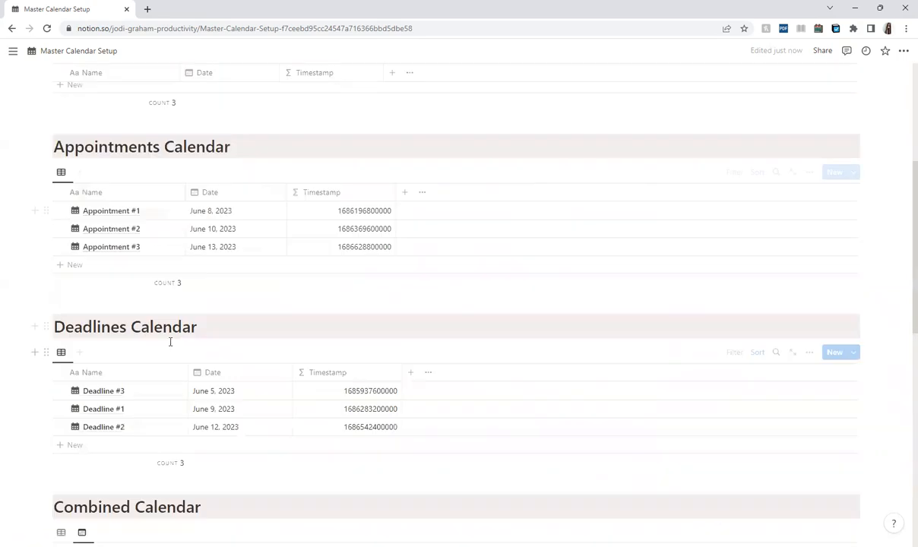
pyautogui.scroll(-8, 145, 283)
pyautogui.scroll(-1, 157, 283)
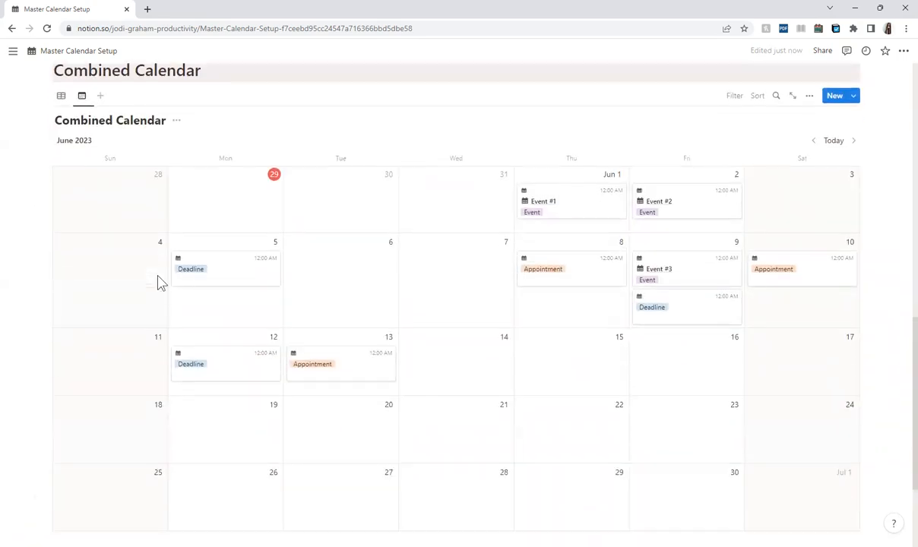